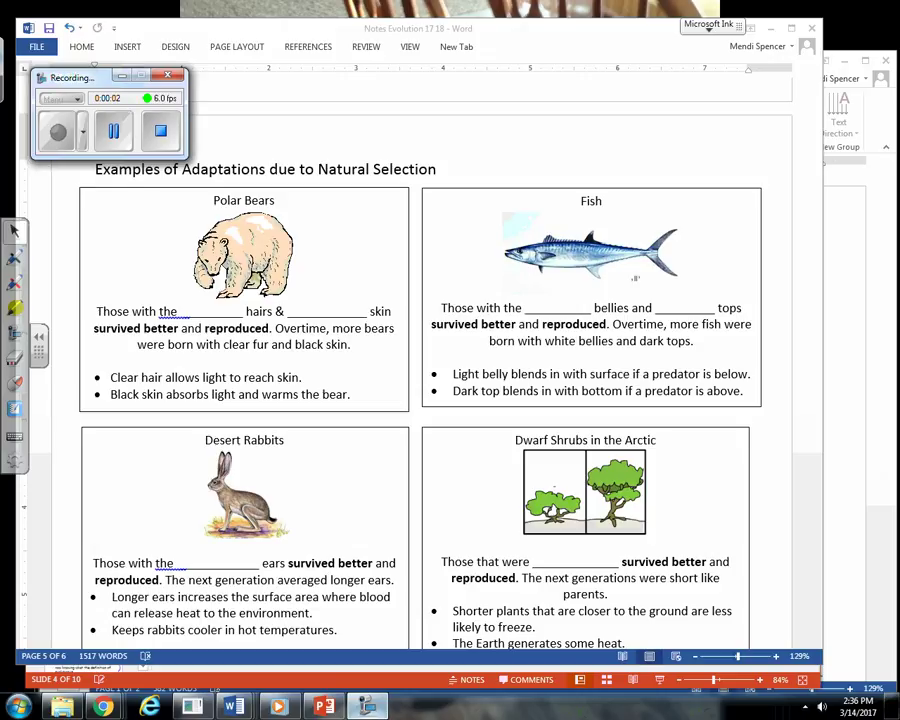
Step: With the ink pen, draw an arrow from 'Adaptations', write 'Features' above the title, and mark beside the polar bear
left_click(14, 258)
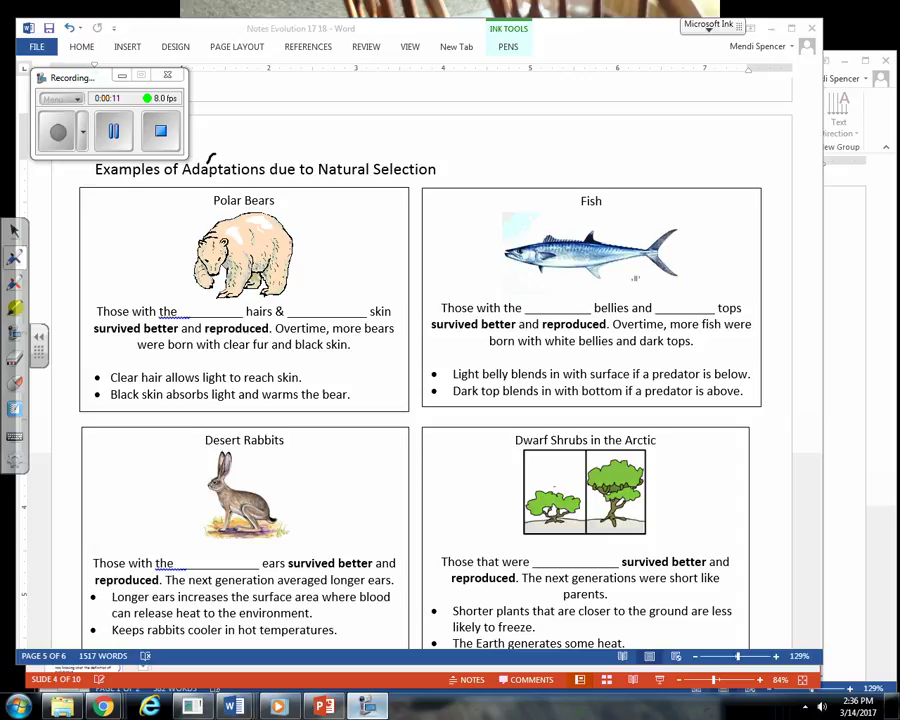
mouse_move(207, 163)
left_mouse_down()
mouse_move(215, 151)
mouse_move(232, 156)
left_mouse_up()
left_click_drag(232, 137, 326, 155)
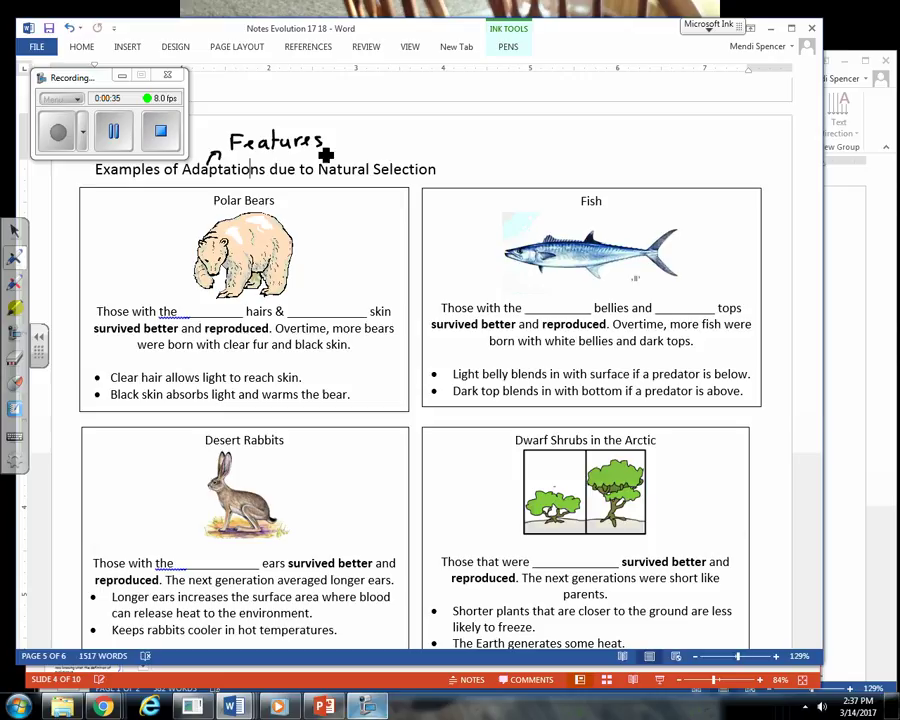
left_click_drag(96, 272, 108, 288)
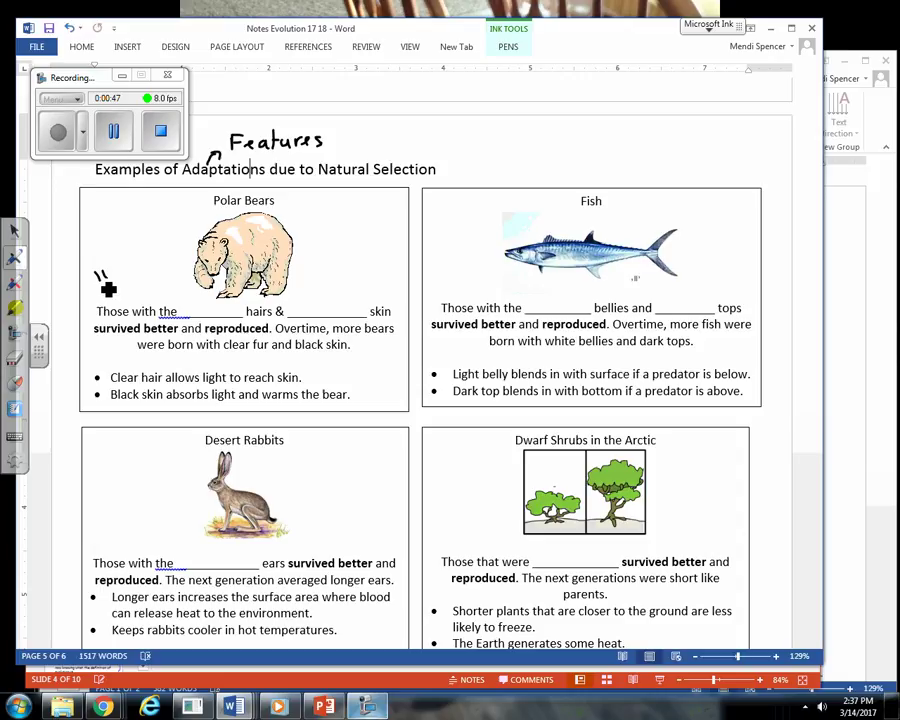
Step: Handwrite 'clear' for the hair blank and 'black' for the skin blank in the Polar Bears box
mouse_move(193, 315)
left_mouse_down()
mouse_move(230, 322)
mouse_move(239, 311)
mouse_move(251, 321)
left_mouse_up()
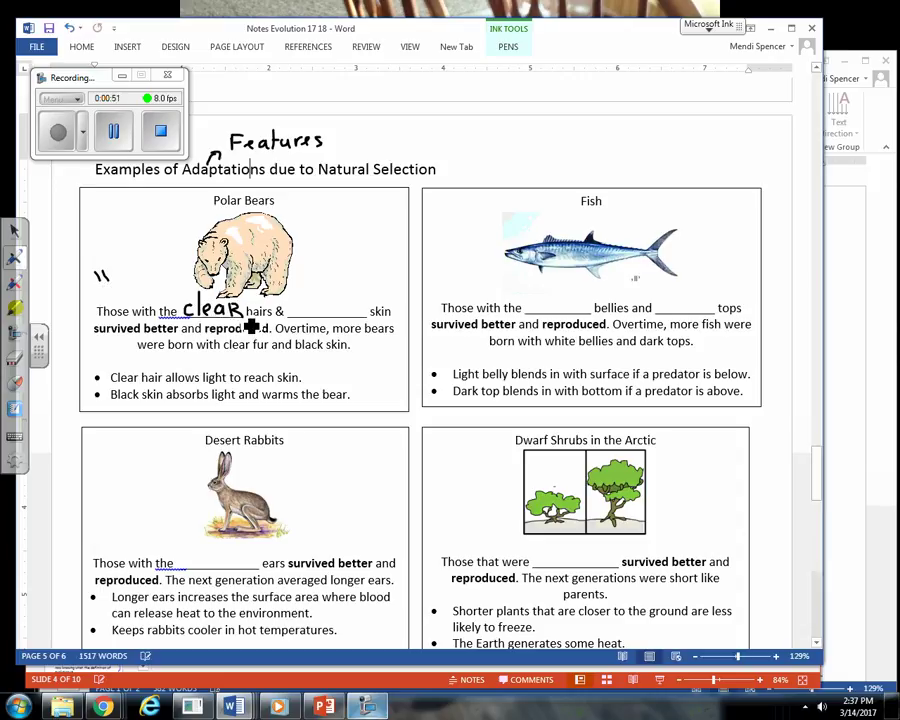
mouse_move(304, 294)
left_mouse_down()
mouse_move(329, 323)
mouse_move(364, 307)
mouse_move(374, 327)
left_mouse_up()
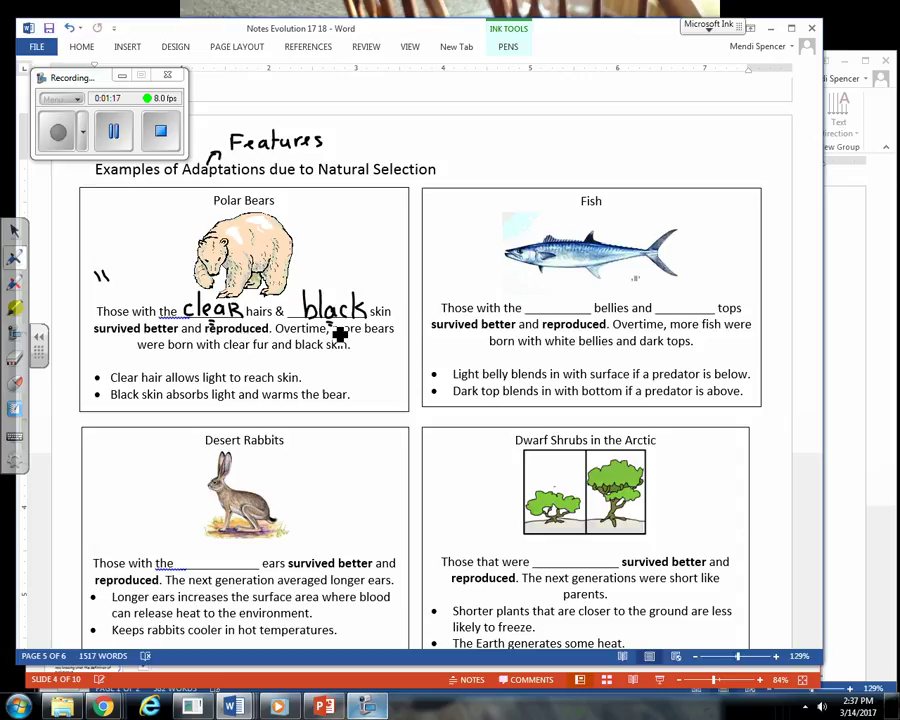
Step: Label the fish's back 'dark' and its belly 'light', each with an ink arrow
left_click_drag(517, 216, 541, 239)
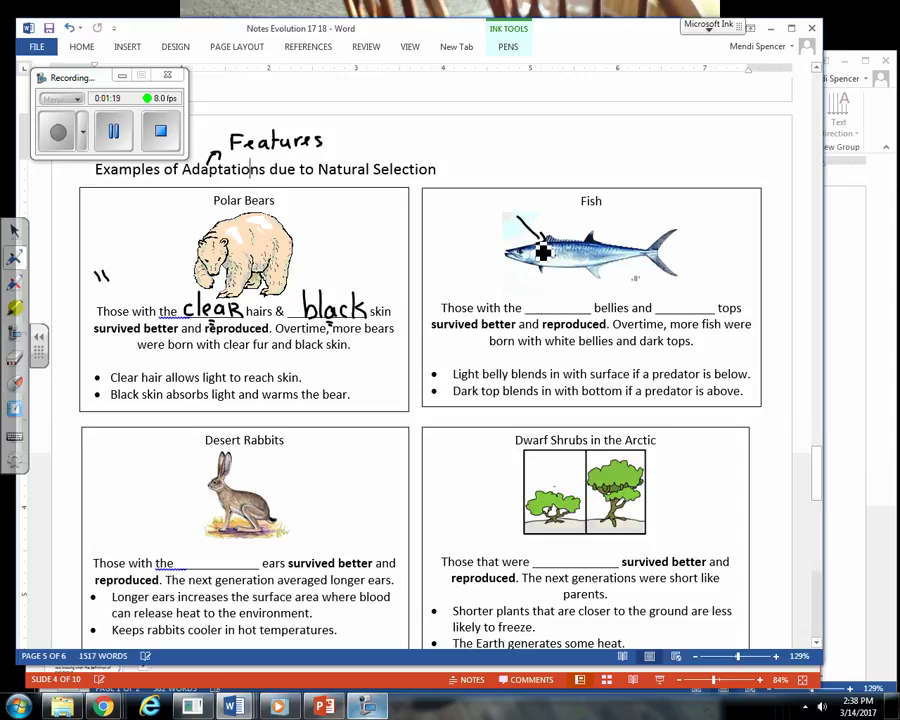
mouse_move(470, 222)
left_mouse_down()
mouse_move(476, 235)
mouse_move(472, 215)
left_mouse_up()
mouse_move(477, 230)
left_mouse_down()
mouse_move(503, 216)
mouse_move(503, 228)
left_mouse_up()
left_click_drag(516, 206, 515, 226)
left_click_drag(510, 284, 562, 270)
mouse_move(463, 273)
left_mouse_down()
mouse_move(464, 290)
mouse_move(492, 296)
mouse_move(496, 287)
left_mouse_up()
left_click_drag(496, 279, 508, 286)
left_click_drag(502, 272, 514, 270)
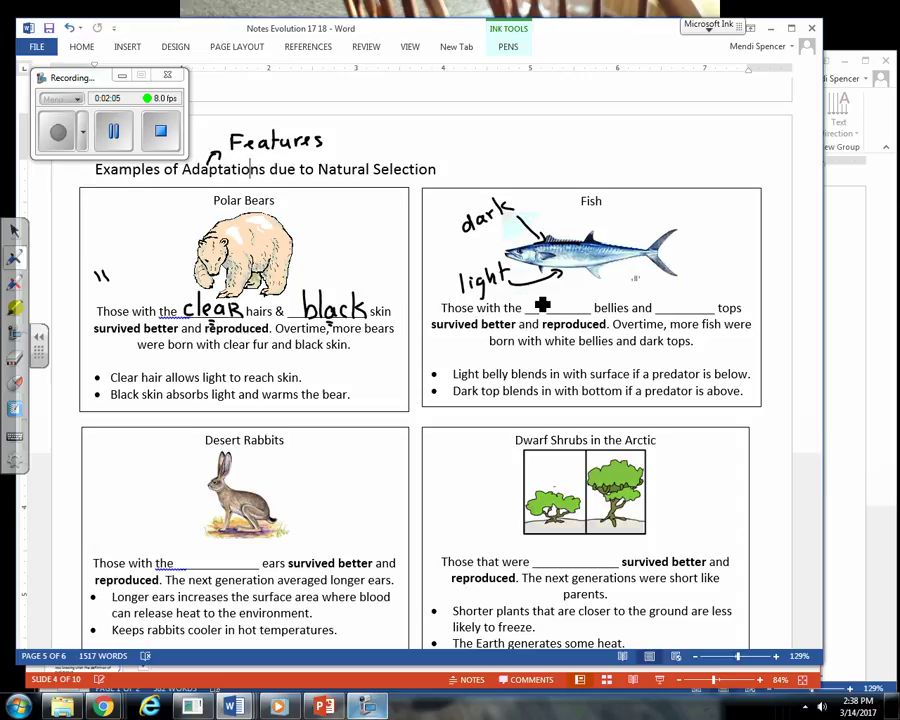
Step: Write 'lighter' in the bellies blank and 'darker' in the tops blank, adding two small marks below
mouse_move(538, 305)
left_mouse_down()
mouse_move(565, 329)
mouse_move(572, 316)
mouse_move(604, 322)
left_mouse_up()
mouse_move(660, 305)
left_mouse_down()
mouse_move(683, 317)
mouse_move(738, 316)
left_mouse_up()
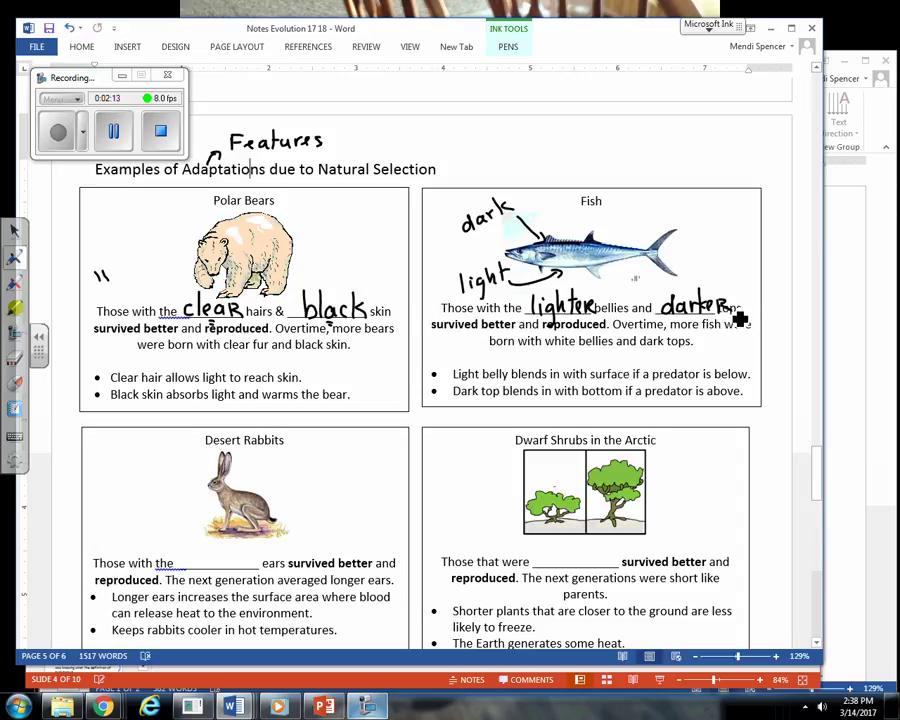
left_click_drag(462, 337, 472, 338)
left_click_drag(569, 333, 575, 336)
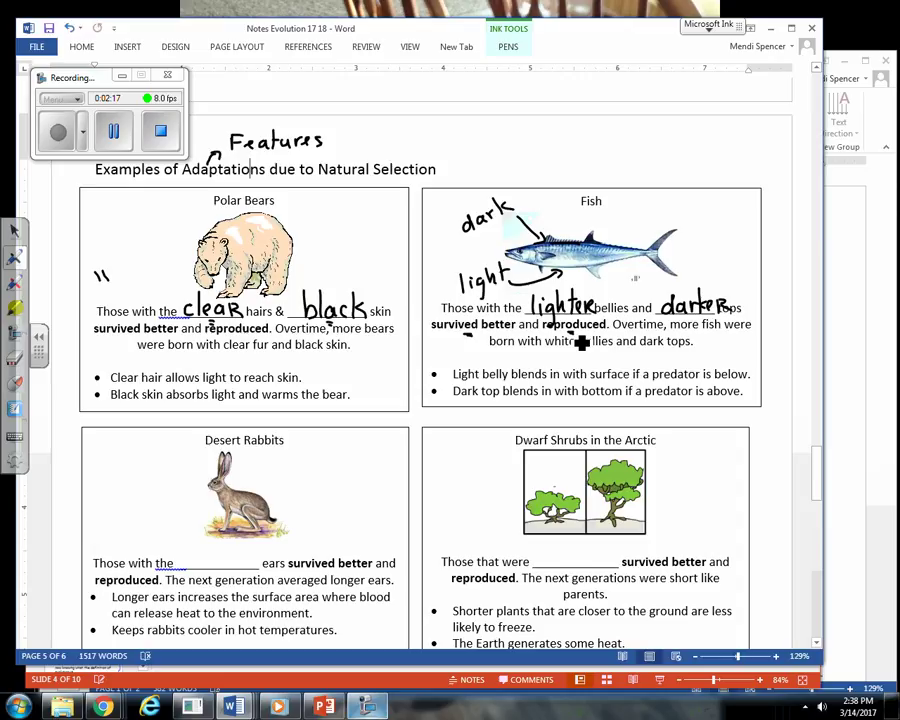
Step: Label the desert rabbit's ears 'long ears' with an arrow, write 'longer', and begin 'dwarfed'
key("Escape")
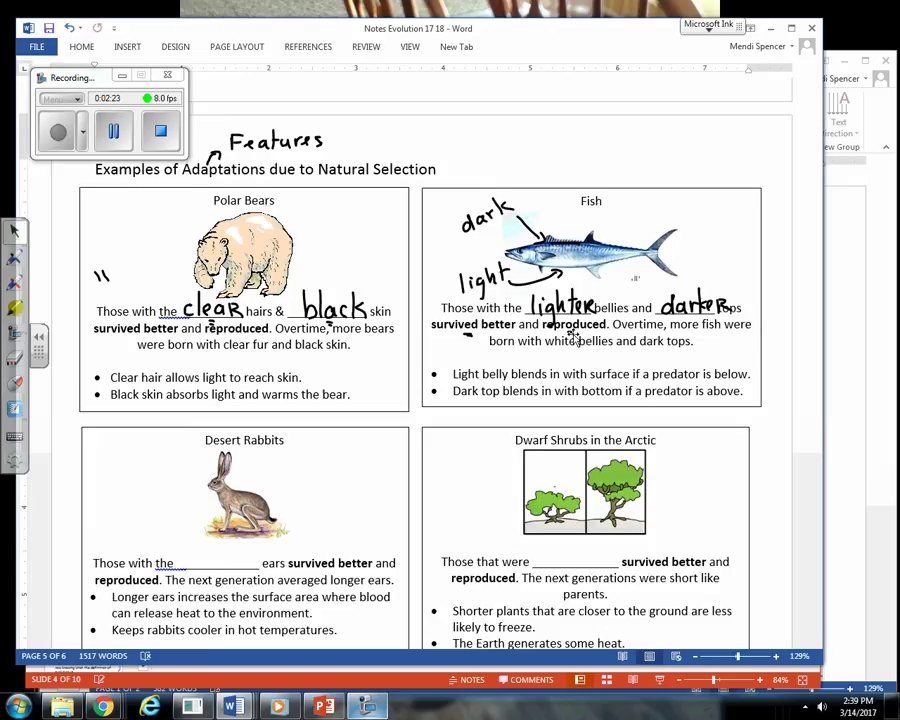
scroll(575, 338, "down", 3)
scroll(65, 435, "down", 3)
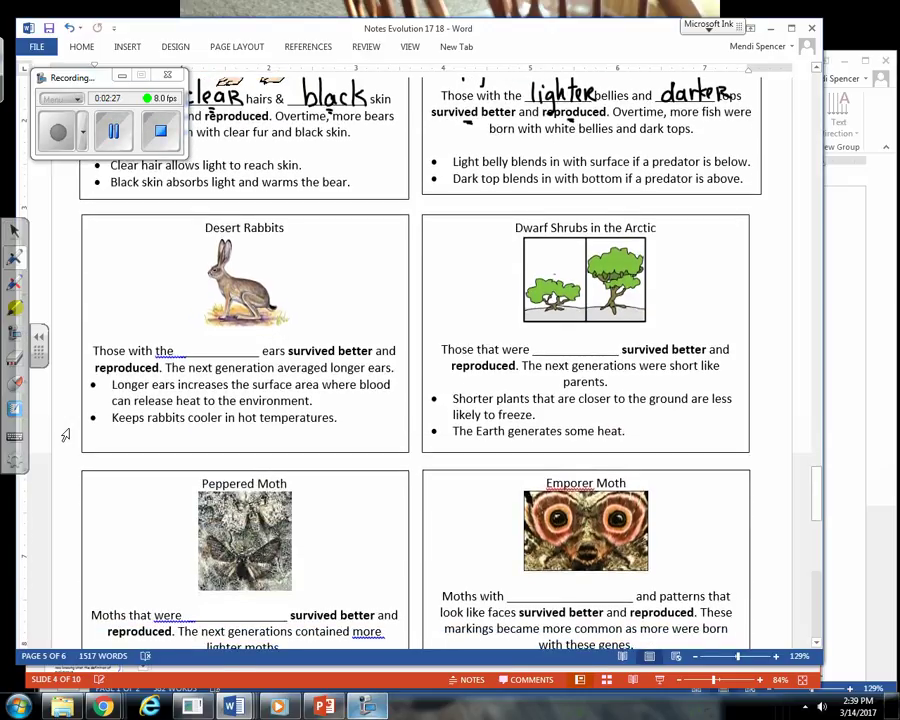
left_click_drag(188, 243, 211, 257)
left_click_drag(199, 258, 209, 247)
mouse_move(110, 244)
left_mouse_down()
mouse_move(112, 263)
mouse_move(145, 258)
mouse_move(148, 283)
mouse_move(140, 280)
mouse_move(175, 267)
left_mouse_up()
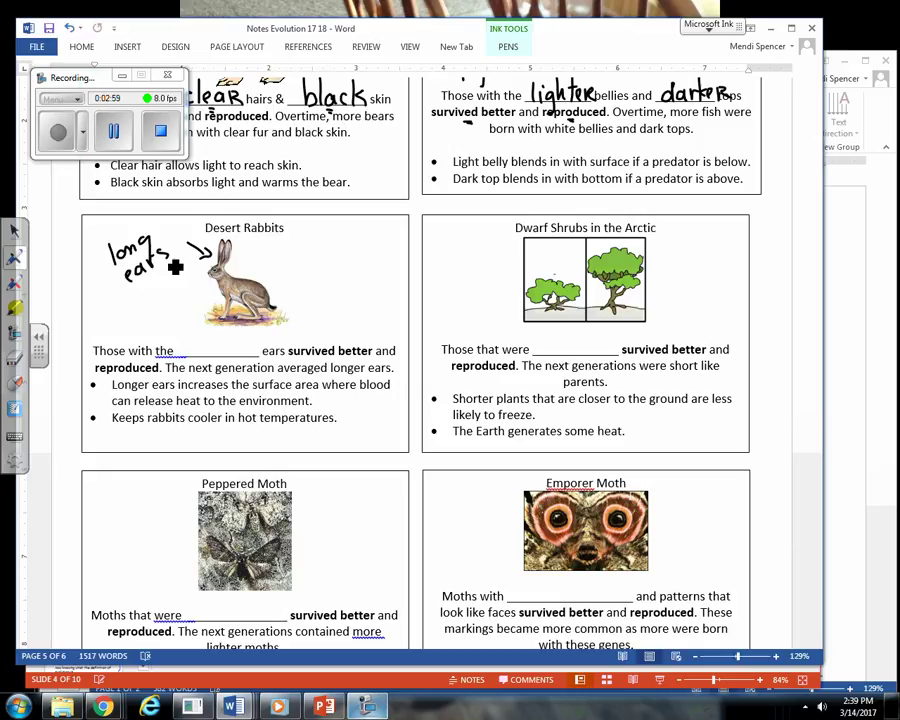
mouse_move(186, 337)
left_mouse_down()
mouse_move(228, 362)
mouse_move(258, 345)
left_mouse_up()
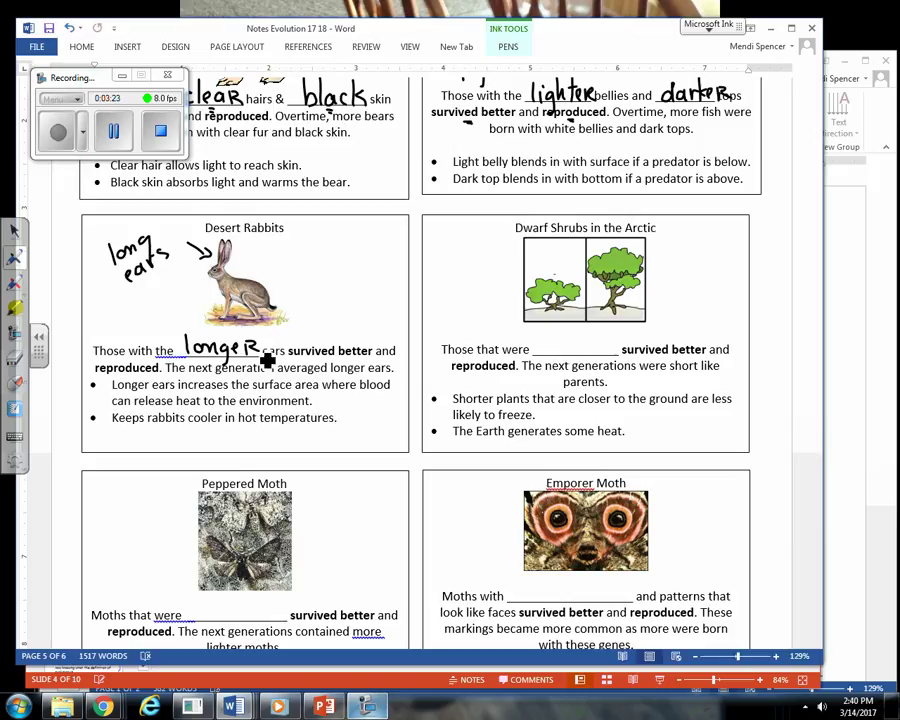
mouse_move(547, 345)
left_mouse_down()
mouse_move(550, 356)
mouse_move(571, 343)
mouse_move(594, 364)
mouse_move(597, 354)
mouse_move(636, 364)
left_mouse_up()
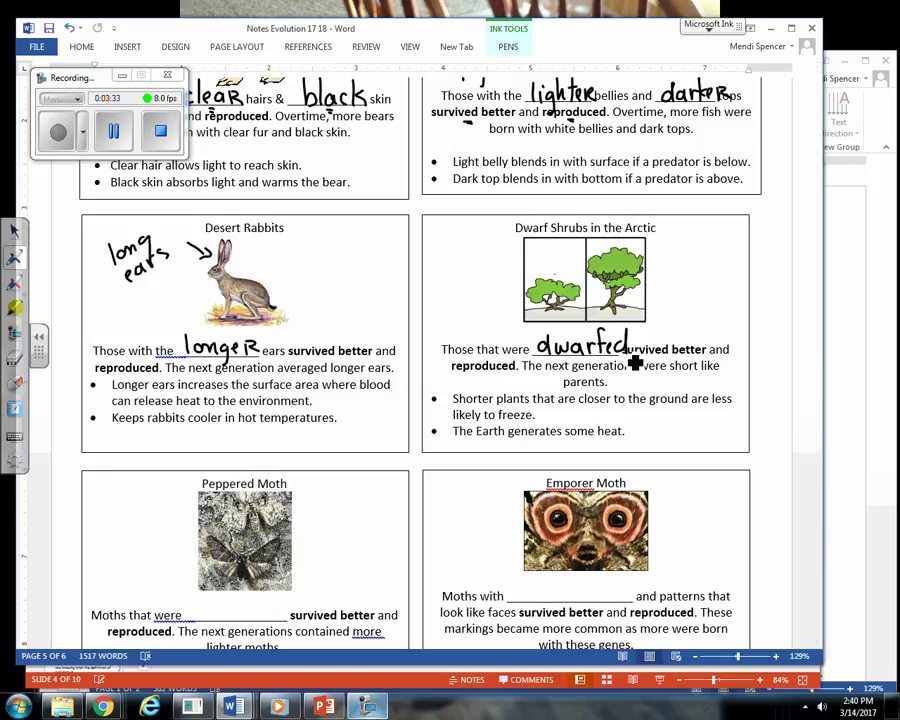
Step: Cross out the tall tree with an ink X, tick the short shrub, and return to selecting
left_click_drag(598, 243, 652, 318)
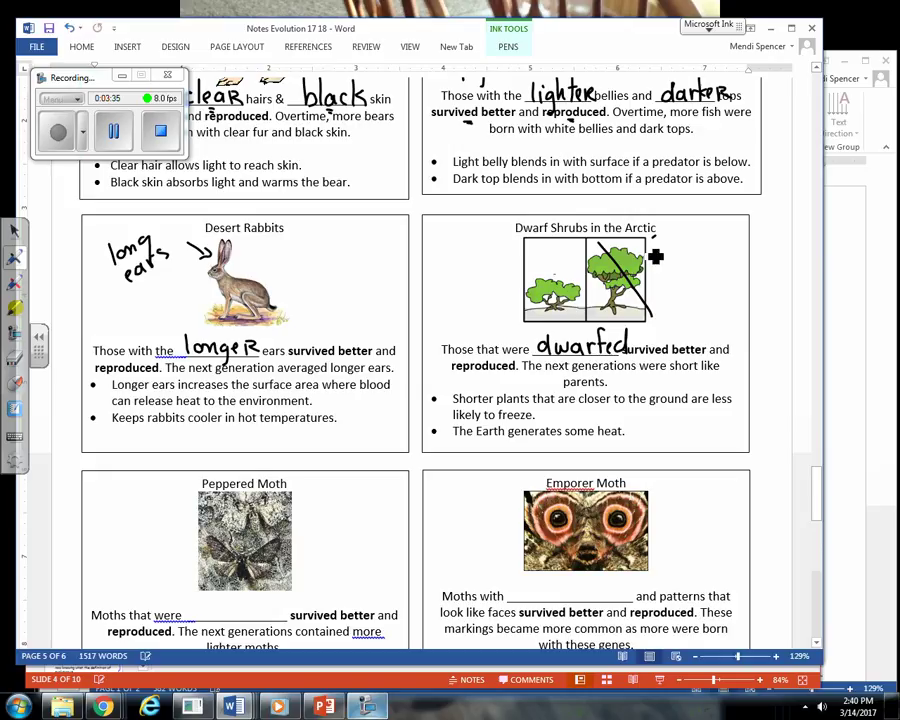
left_click_drag(655, 237, 612, 318)
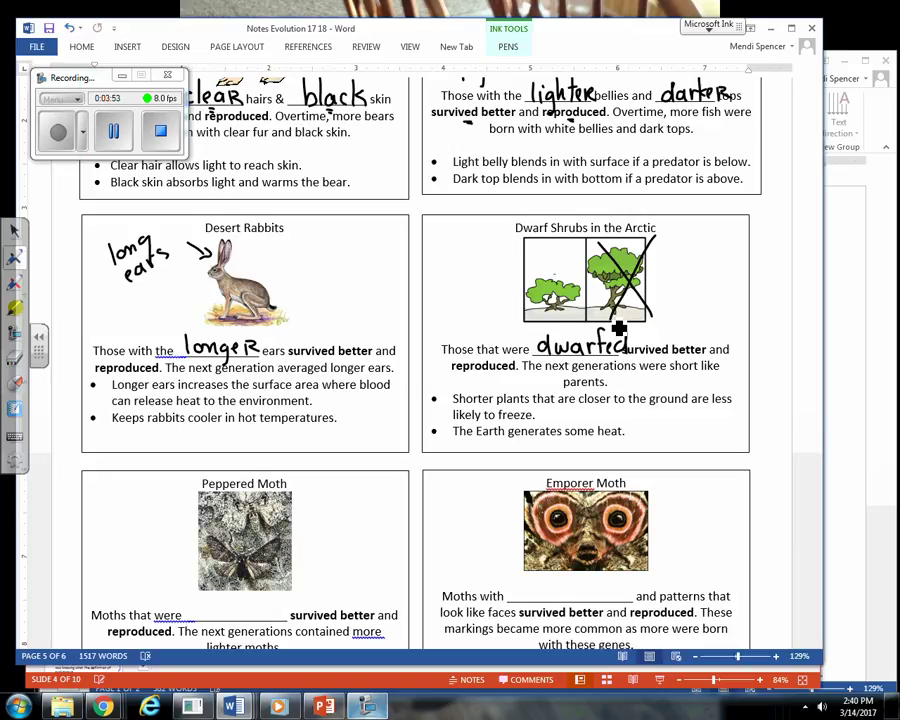
left_click_drag(518, 265, 545, 256)
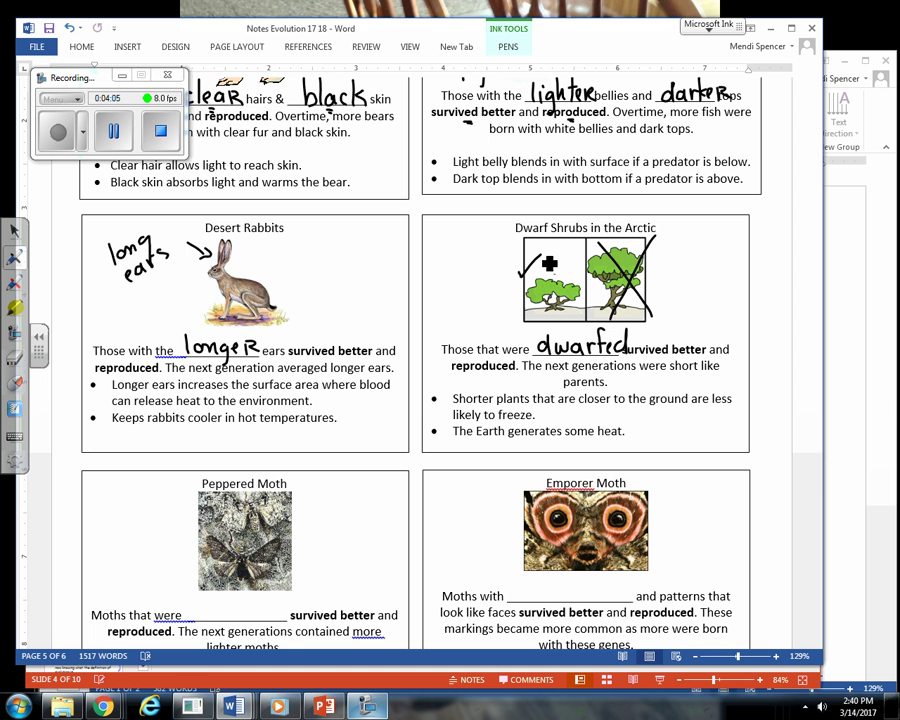
left_click(14, 230)
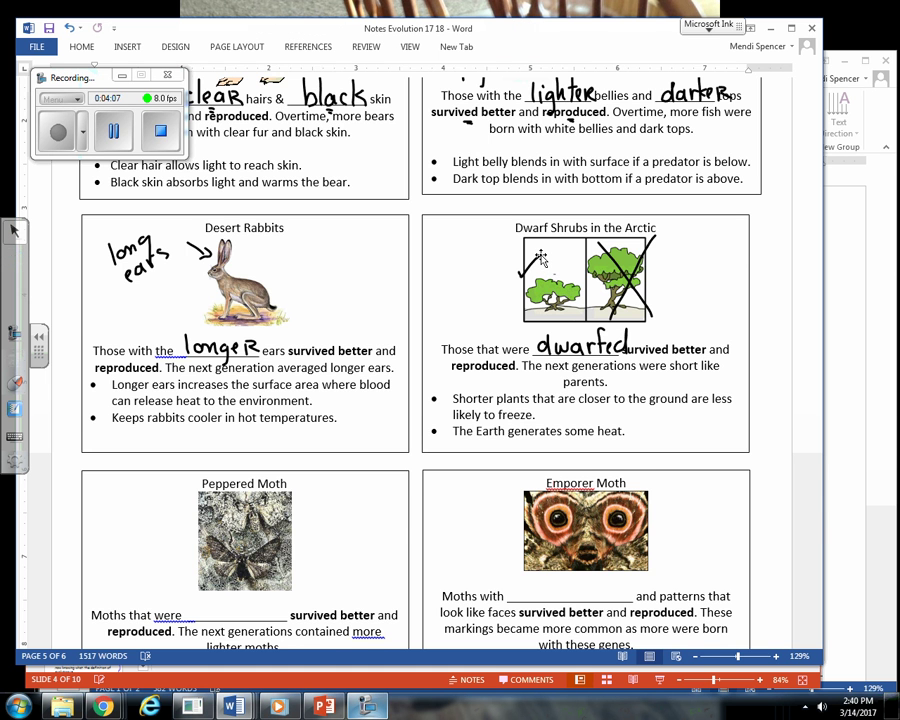
Step: Scroll past the annotated examples down to the Determining Purpose of Adaptation questions
scroll(540, 257, "up", 5)
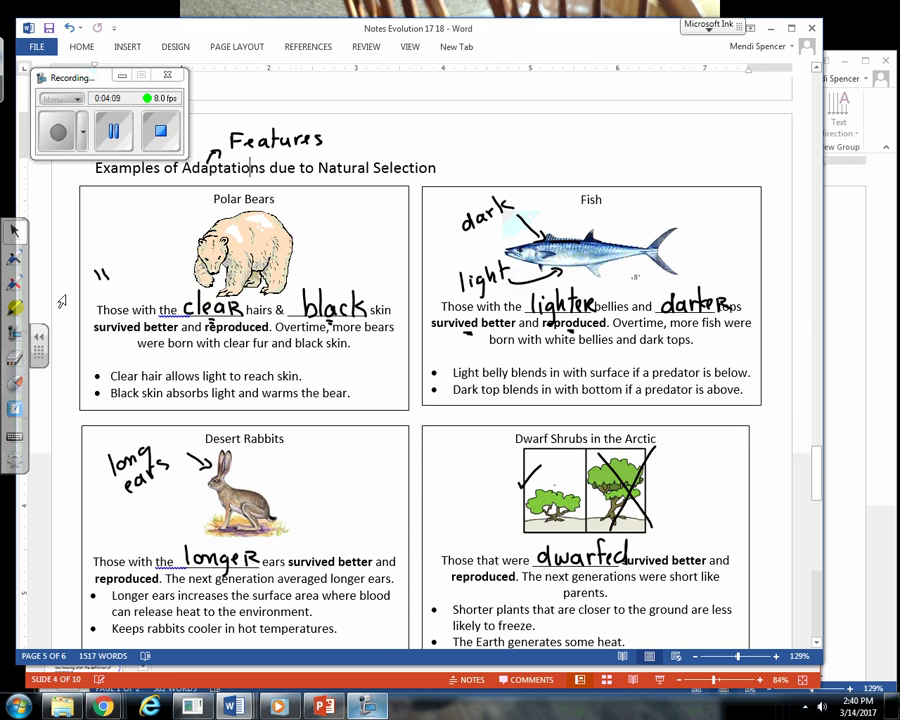
scroll(420, 360, "down", 2)
scroll(420, 360, "down", 4)
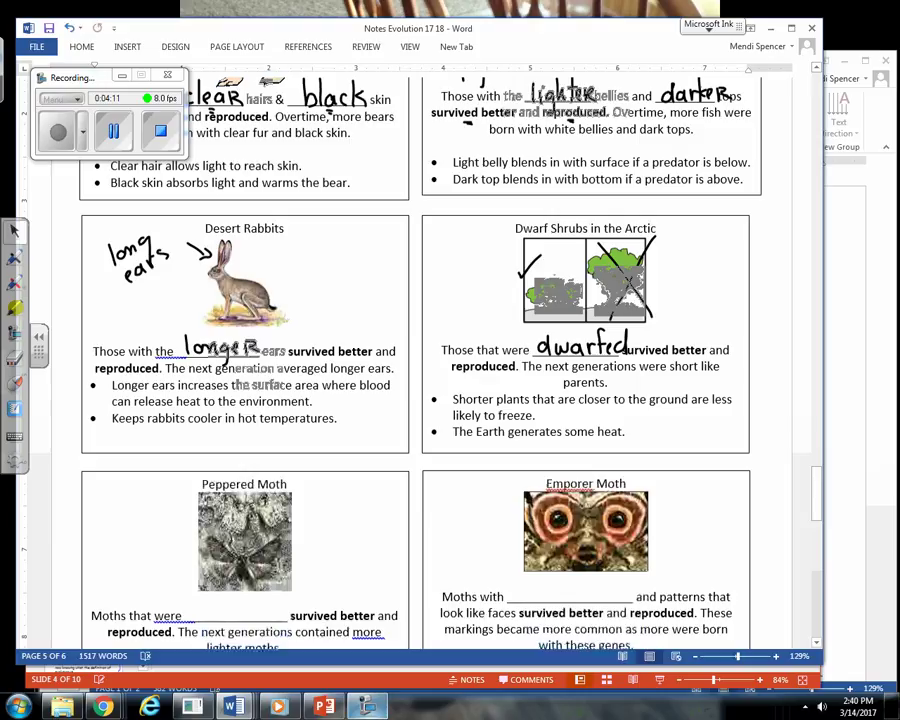
scroll(420, 360, "down", 7)
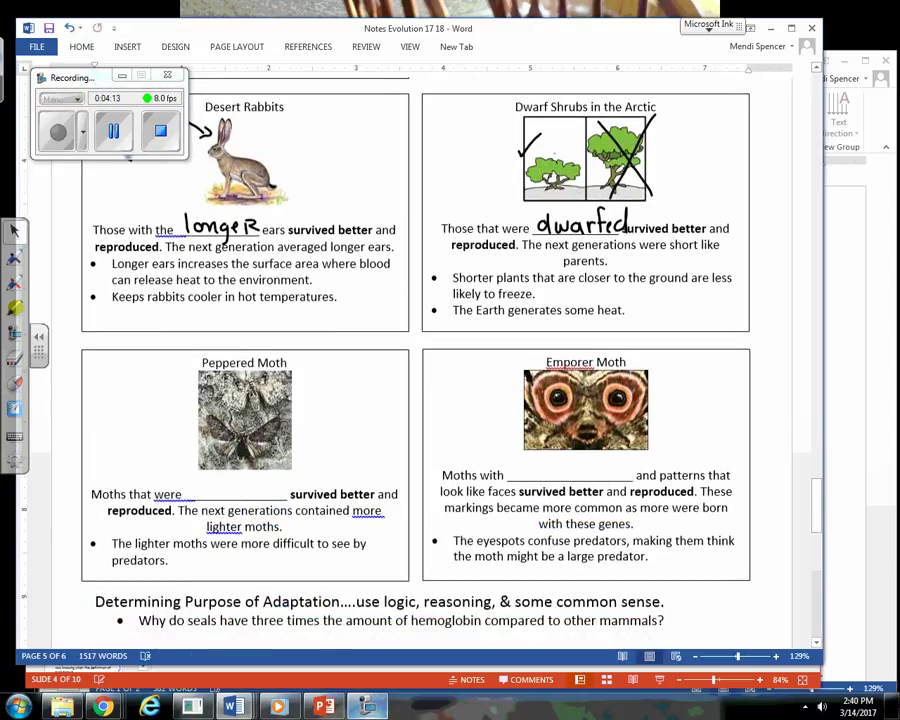
scroll(68, 427, "down", 3)
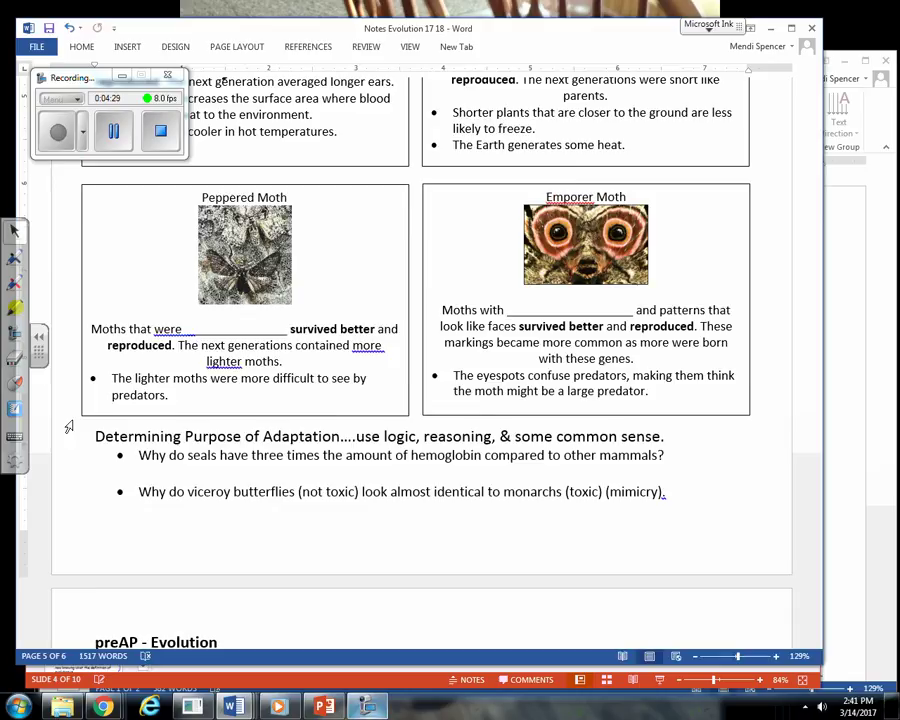
Step: On PowerPoint's European Peppered Moth slide, write 2 above both photos and underline 'Industrial' in the Before caption
key("alt+Tab")
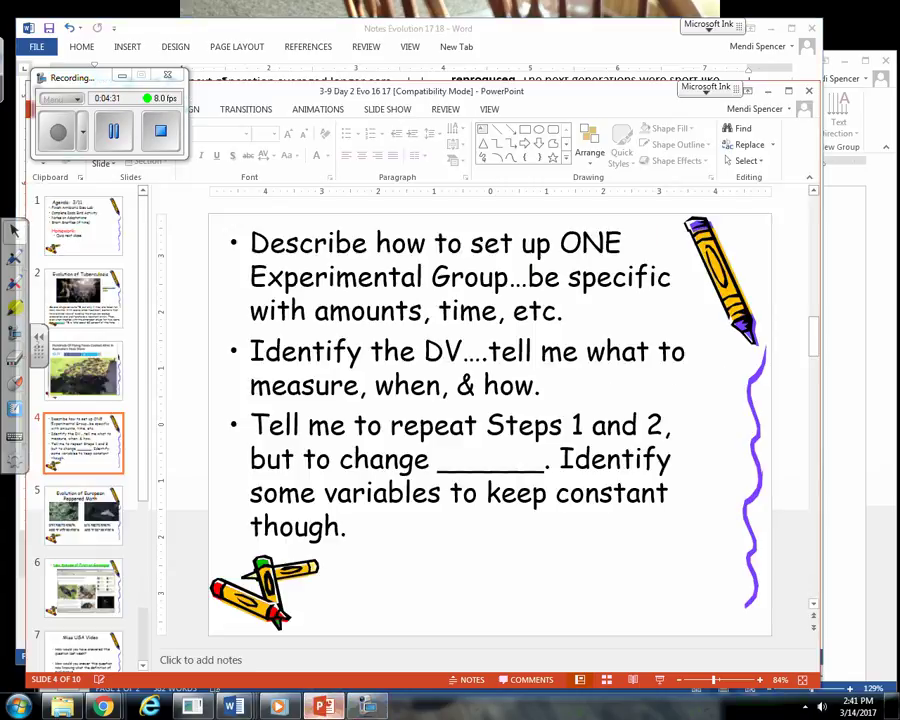
key("Page_Down")
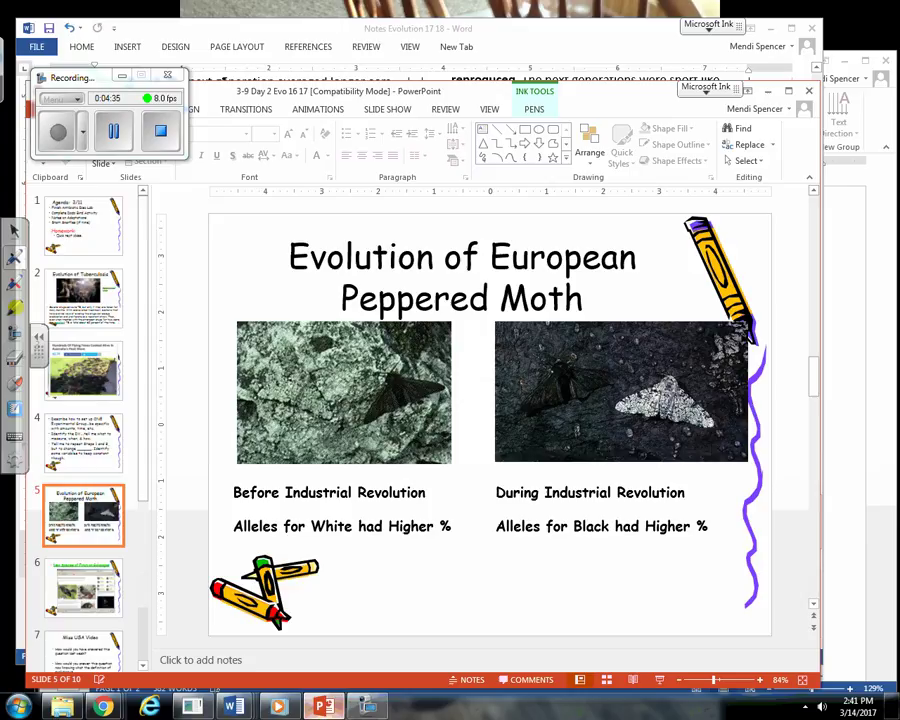
left_click_drag(284, 298, 297, 312)
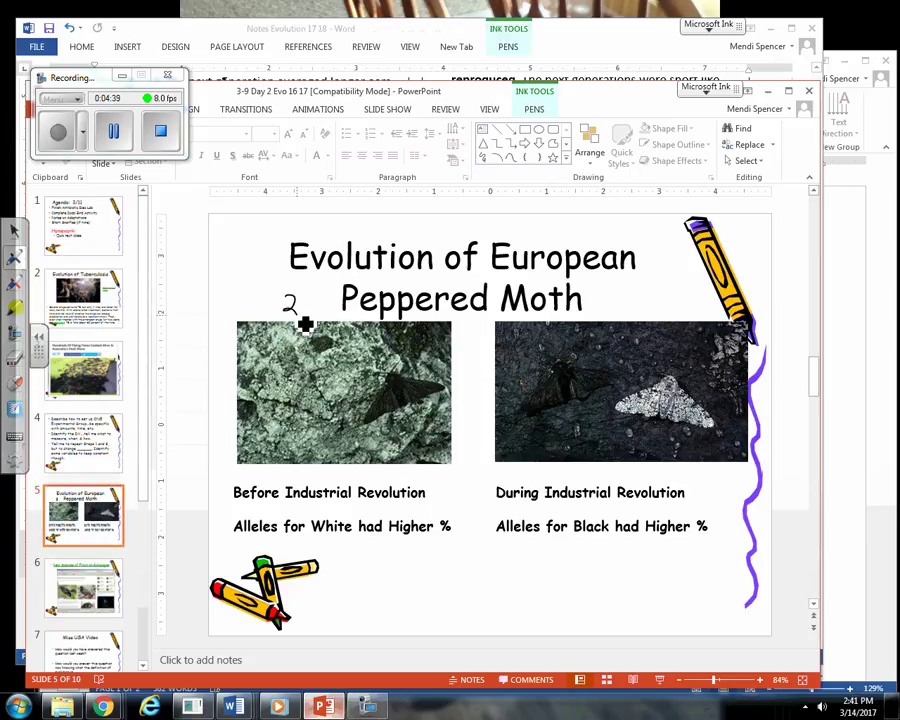
left_click_drag(640, 295, 655, 311)
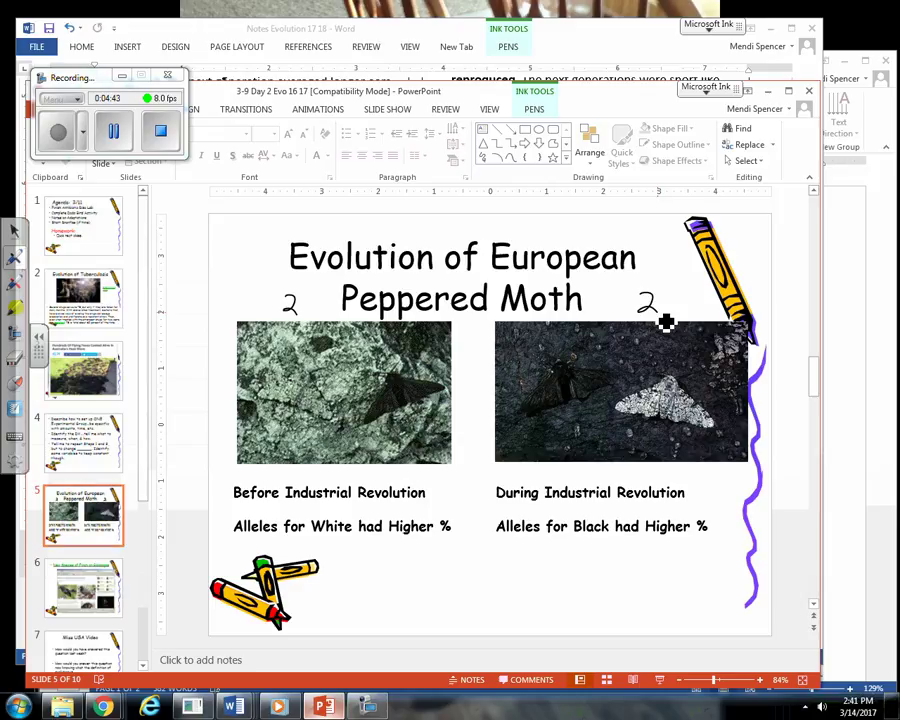
left_click_drag(281, 505, 307, 507)
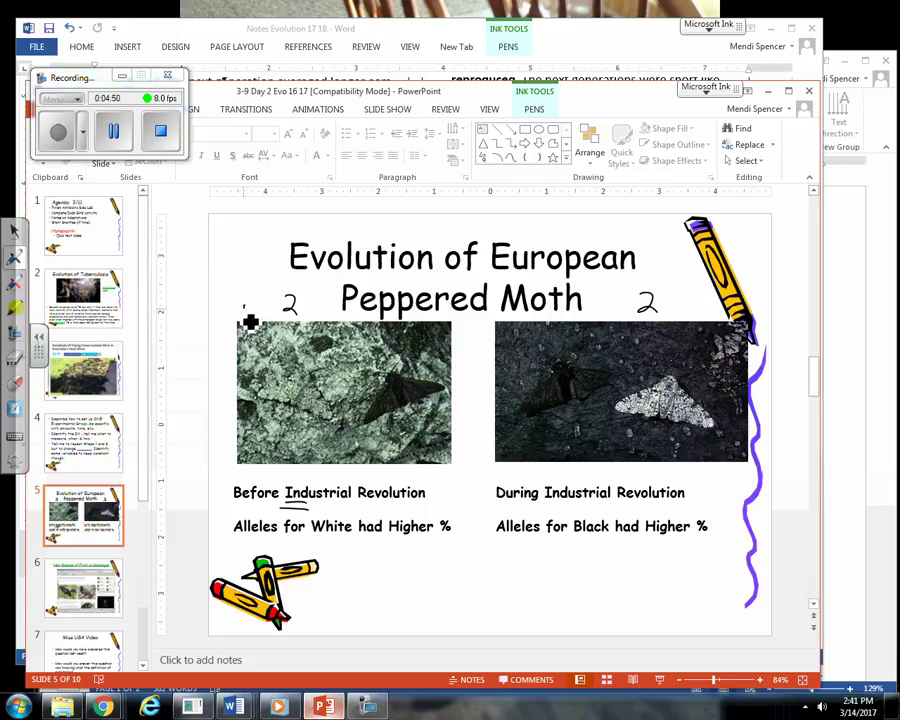
left_click_drag(242, 308, 267, 356)
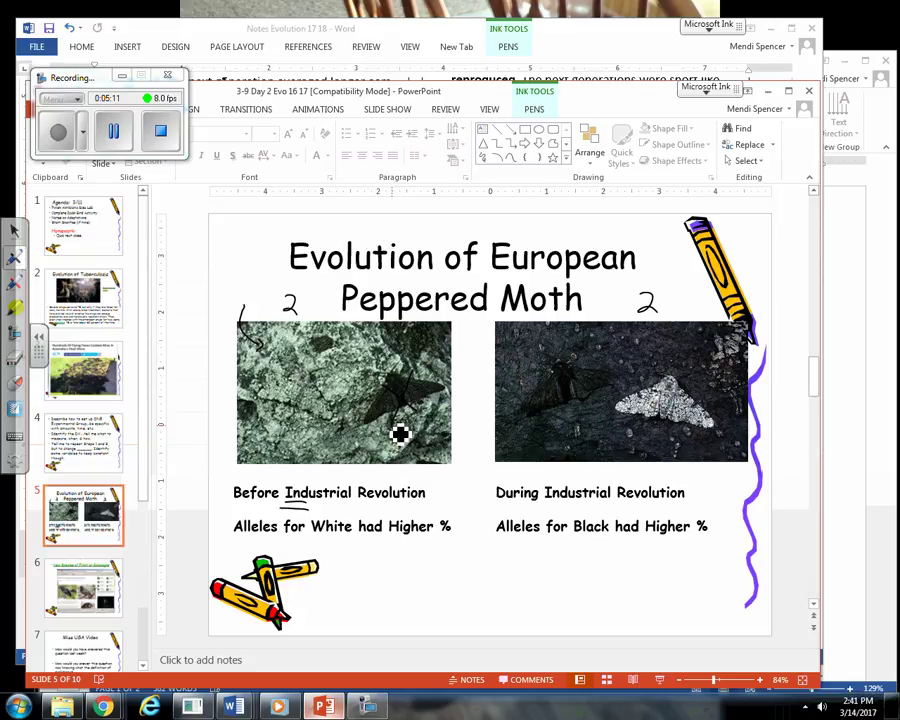
Step: Underline 'Industrial' in the During caption, write 'pollution' with a bracket, and X out the white moth
left_click_drag(572, 503, 592, 504)
left_click_drag(574, 507, 591, 508)
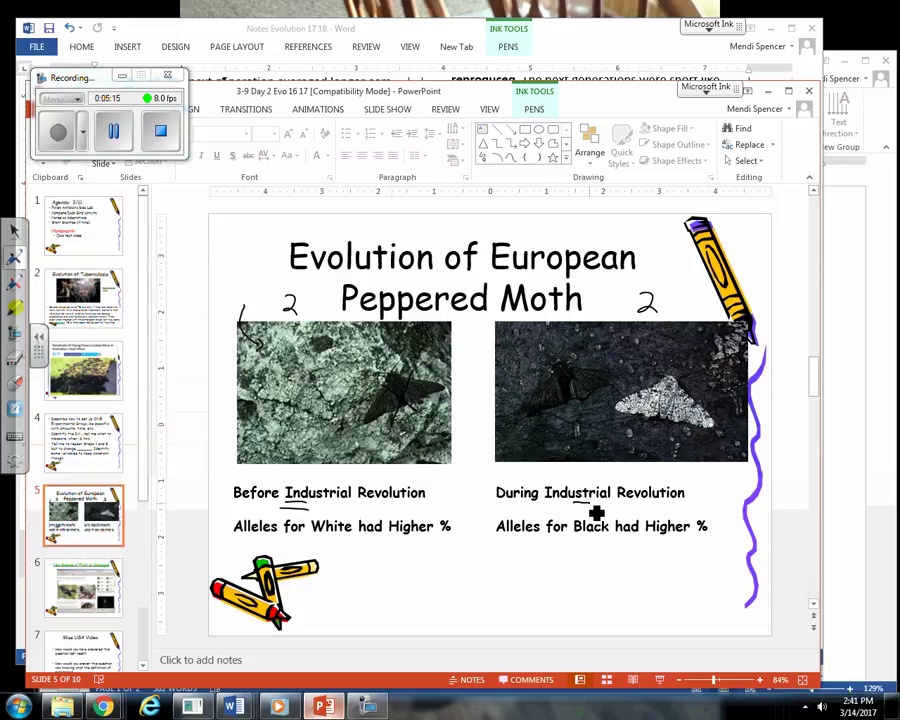
mouse_move(506, 474)
left_mouse_down()
mouse_move(561, 492)
mouse_move(589, 482)
mouse_move(607, 497)
left_mouse_up()
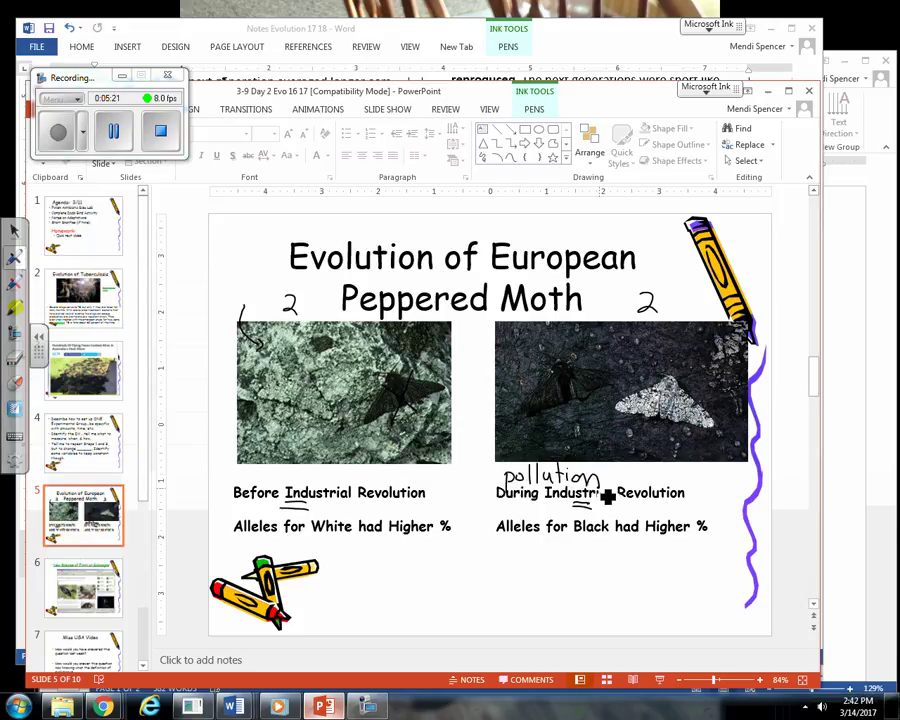
left_click_drag(500, 462, 497, 479)
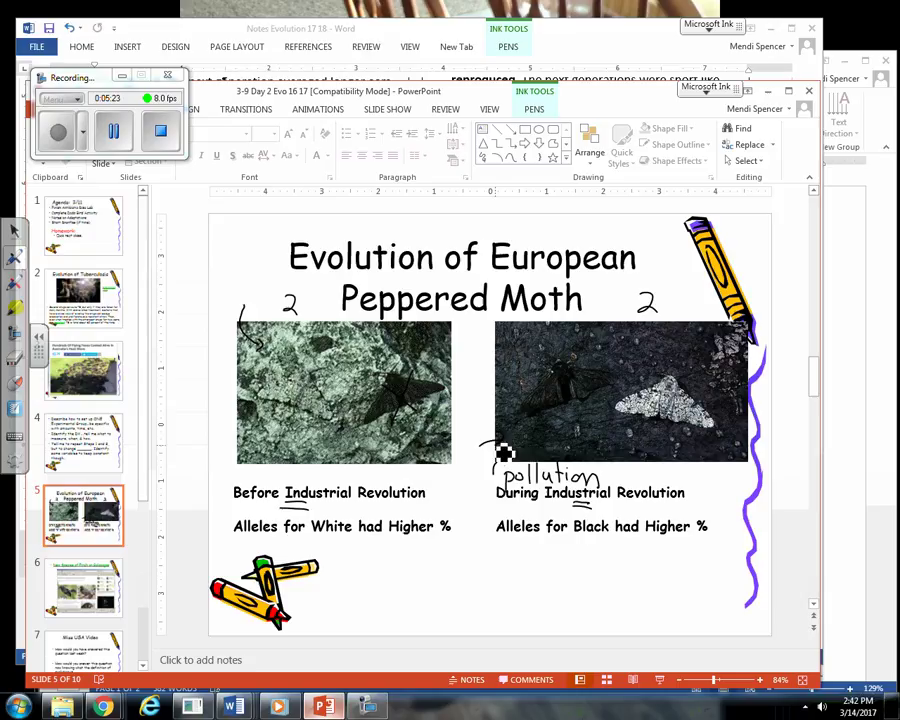
left_click_drag(487, 405, 503, 426)
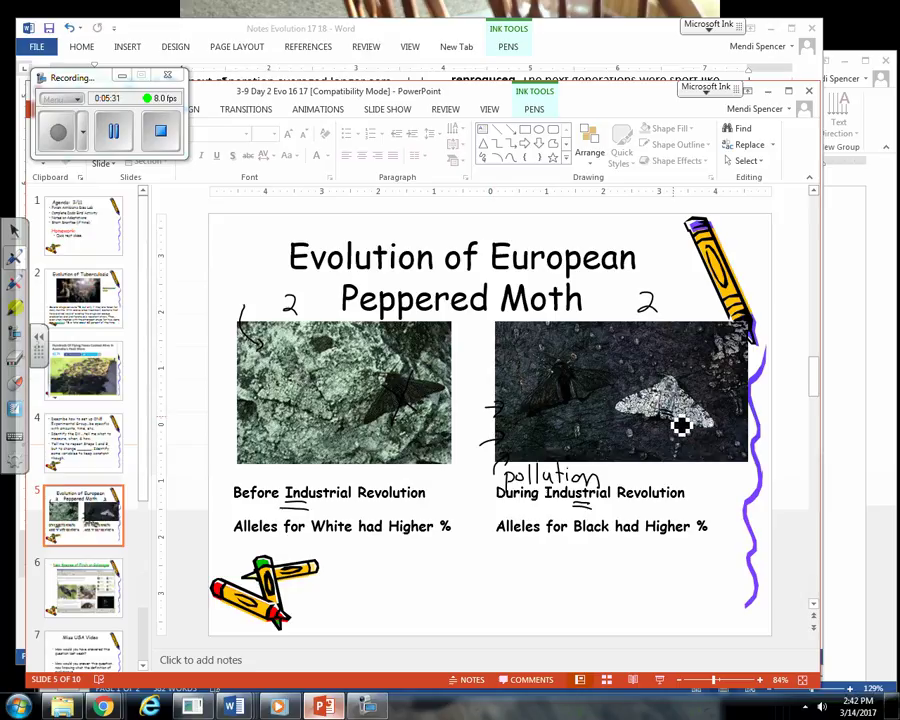
left_click_drag(650, 380, 700, 428)
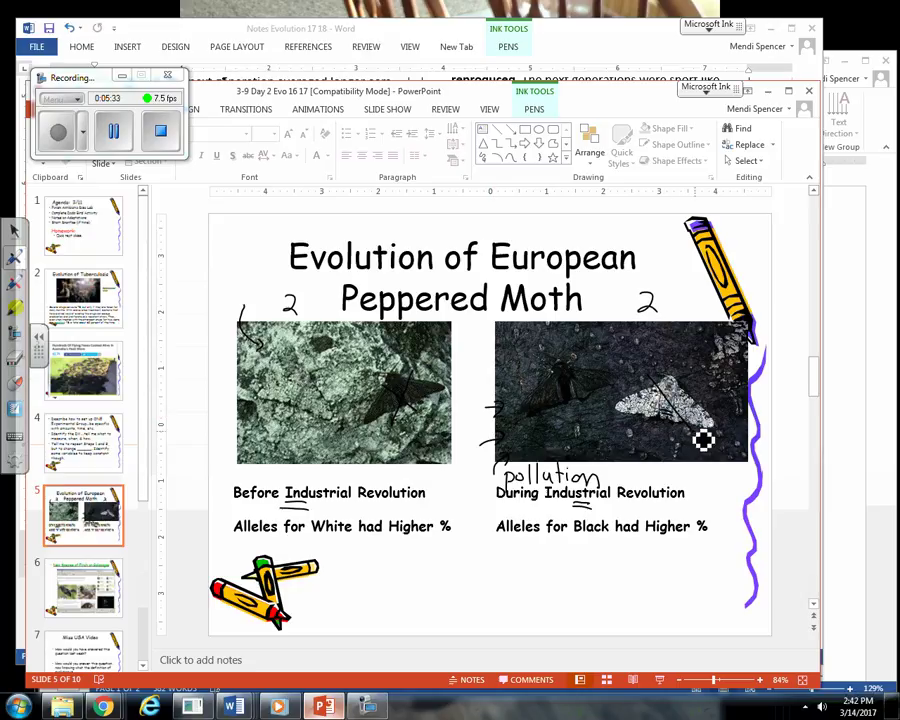
left_click_drag(690, 382, 640, 426)
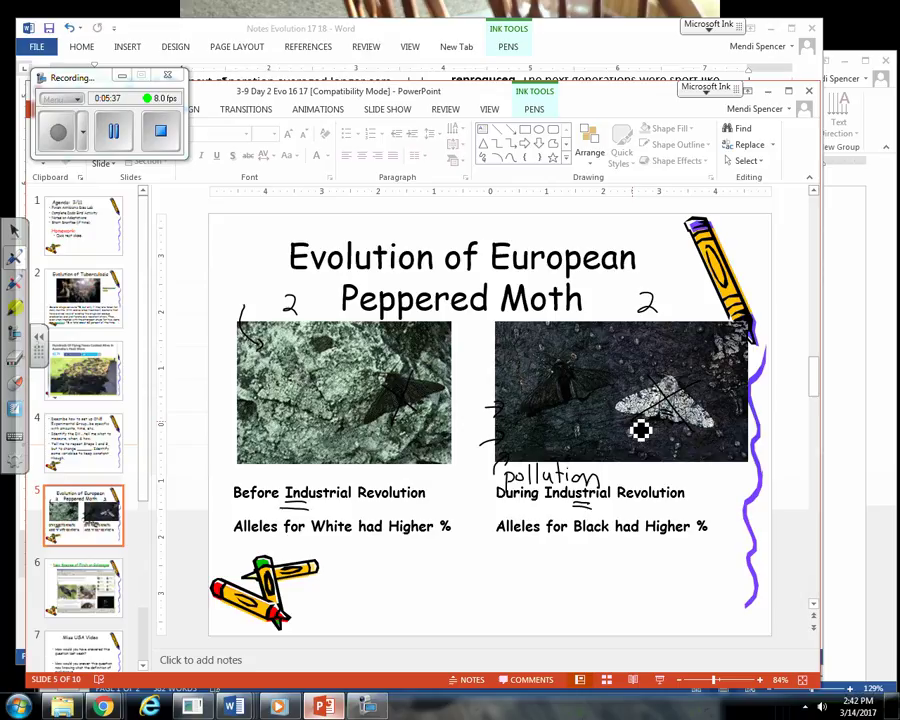
key("Escape")
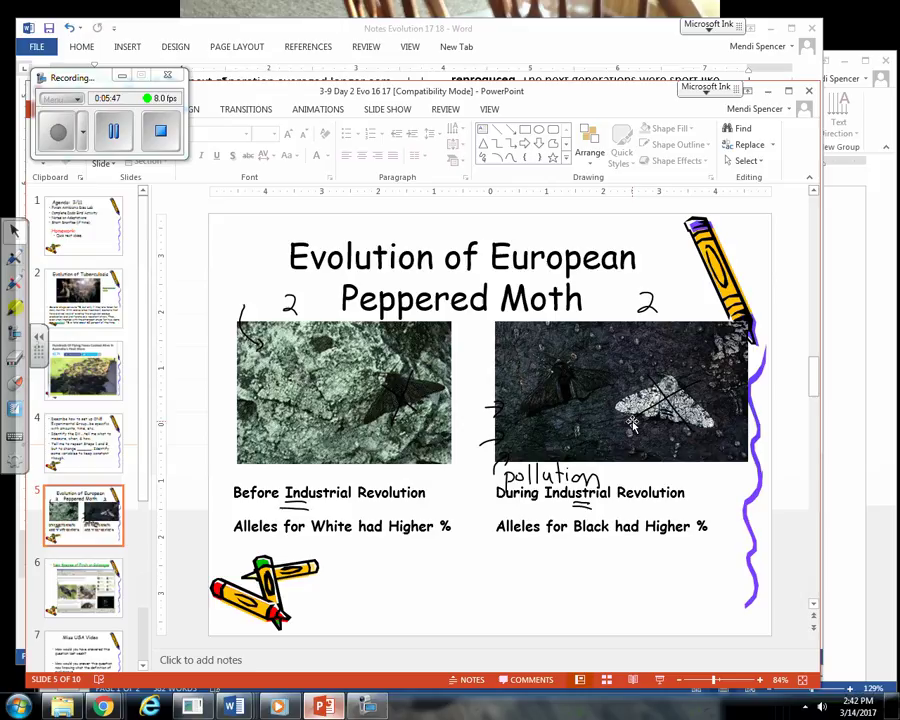
Step: Back in the Word evolution notes, handwrite 'lighter' in the Peppered Moth blank
mouse_move(233, 707)
left_click(243, 610)
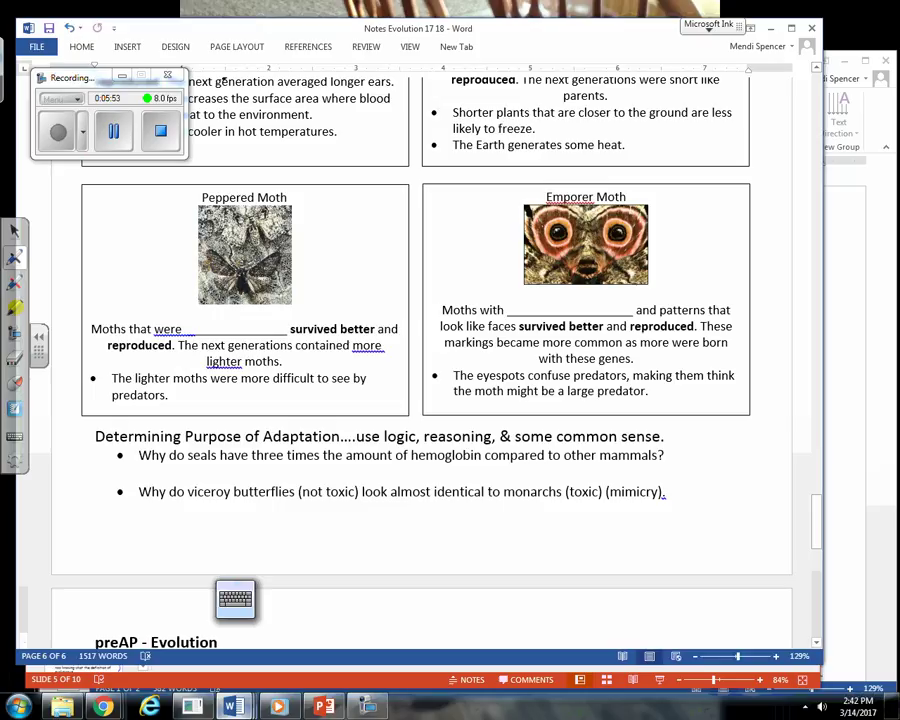
left_click(210, 648)
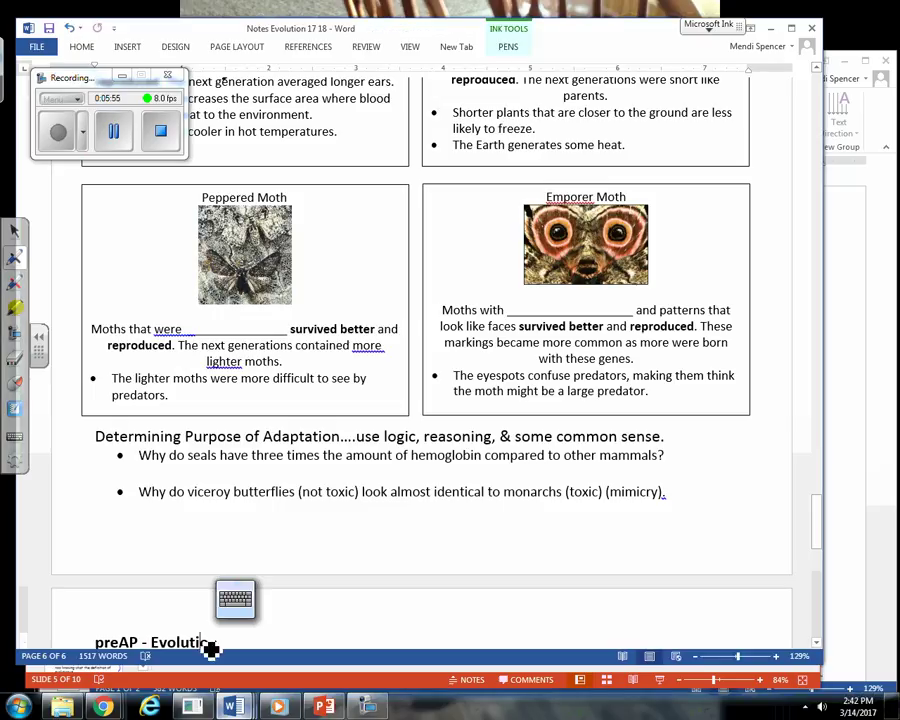
left_click_drag(201, 312, 202, 334)
left_click_drag(212, 321, 212, 334)
mouse_move(228, 323)
left_mouse_down()
mouse_move(222, 333)
mouse_move(283, 331)
mouse_move(285, 322)
left_mouse_up()
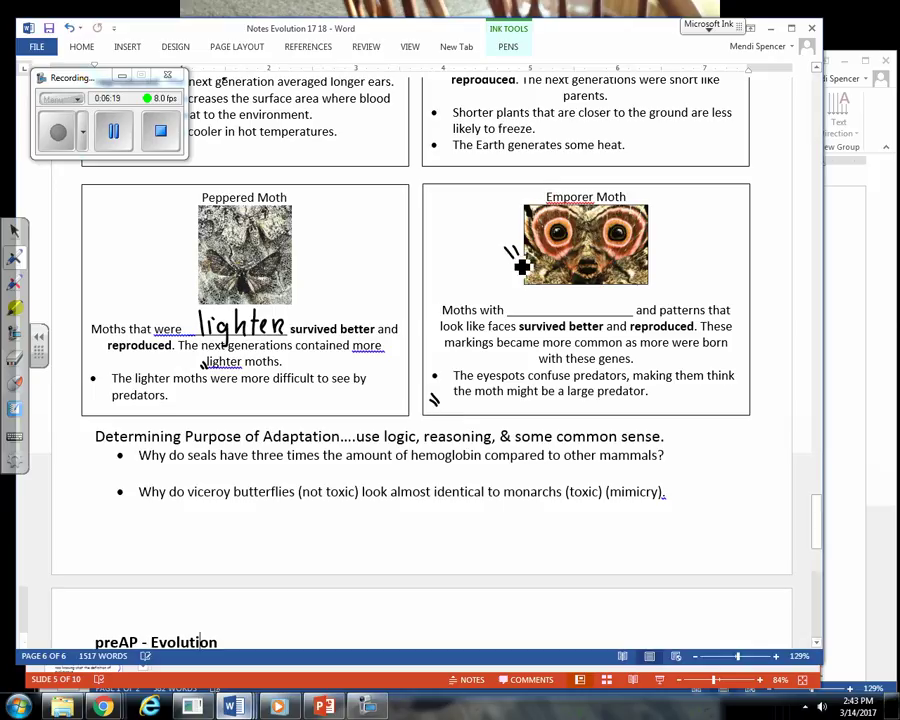
Step: Handwrite 'eye spots' in the Emperor Moth blank and add a small ink mark beside it
mouse_move(522, 316)
left_mouse_down()
mouse_move(579, 320)
mouse_move(585, 311)
mouse_move(615, 325)
mouse_move(624, 311)
mouse_move(617, 318)
left_mouse_up()
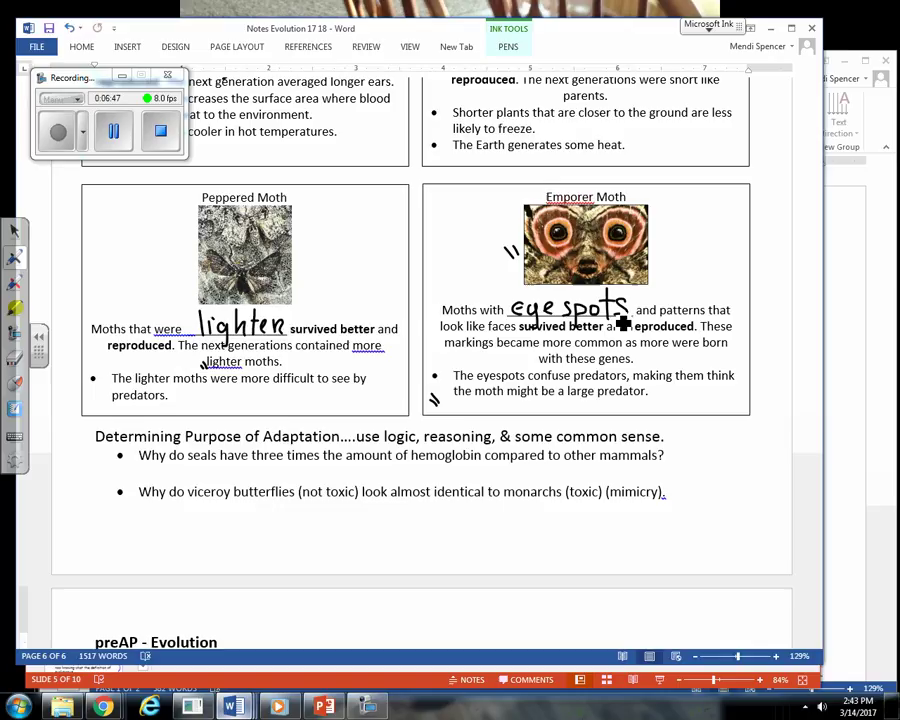
left_click(562, 336)
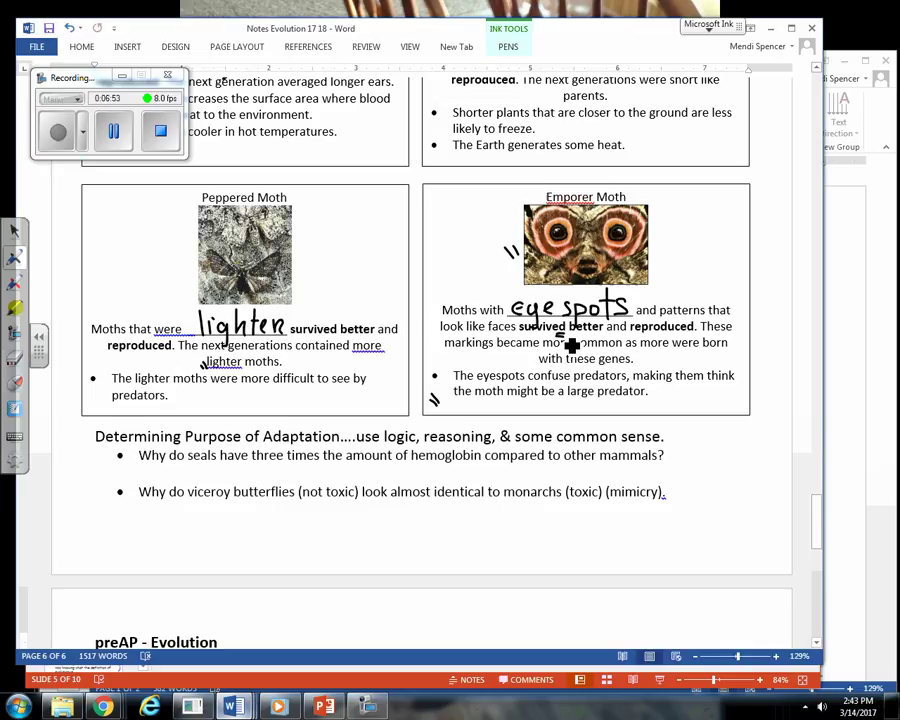
left_click(167, 75)
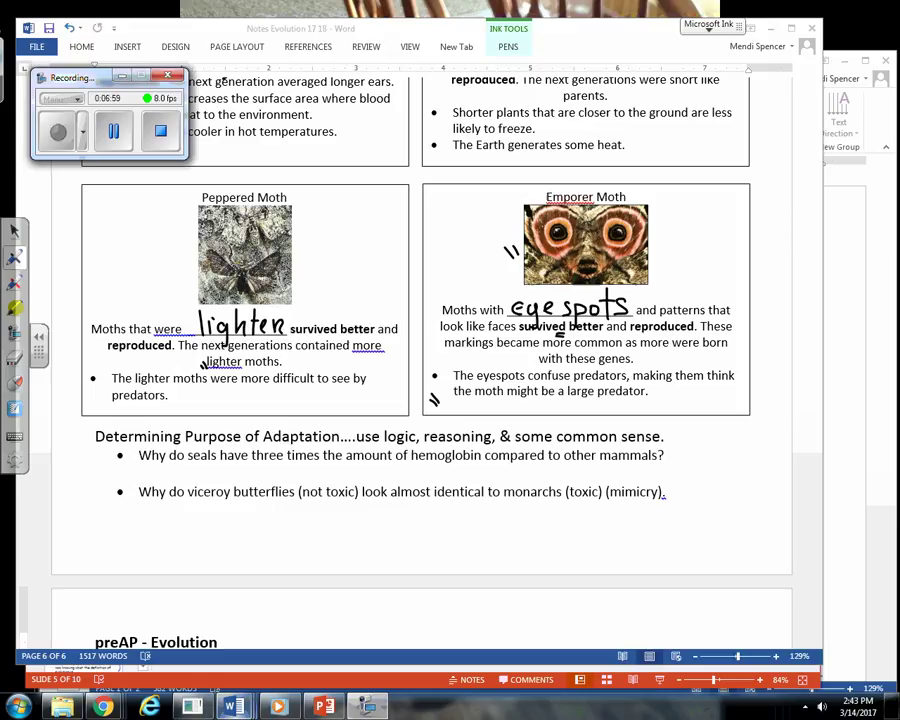
Step: Draw an ink bracket beside the seal question and an arrow under 'hemoglobin' pointing to 'O₂'
left_click(124, 450)
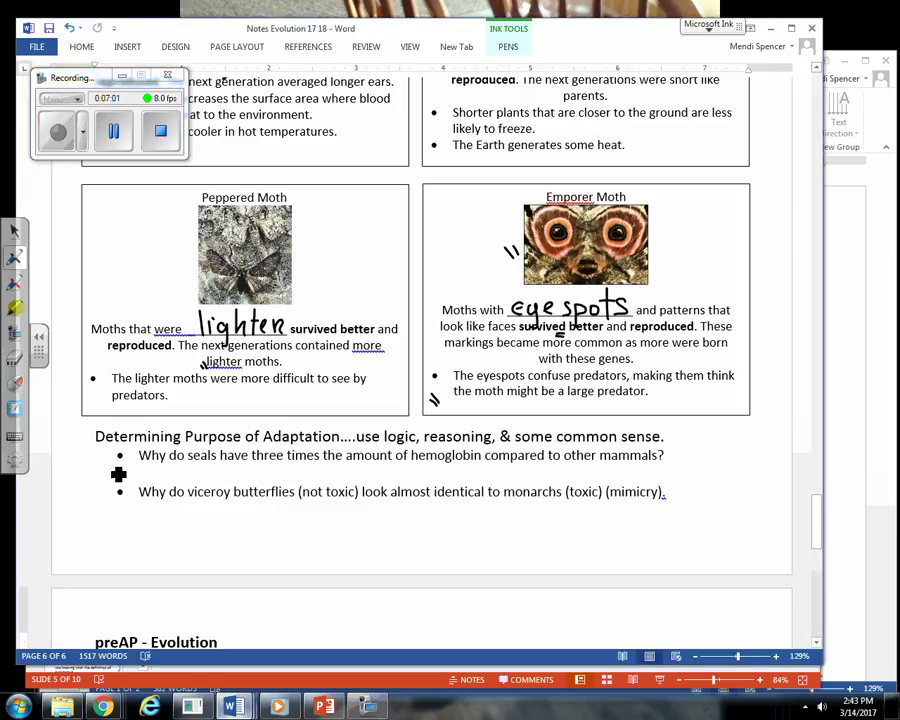
mouse_move(100, 462)
left_mouse_down()
mouse_move(112, 438)
mouse_move(124, 479)
left_mouse_up()
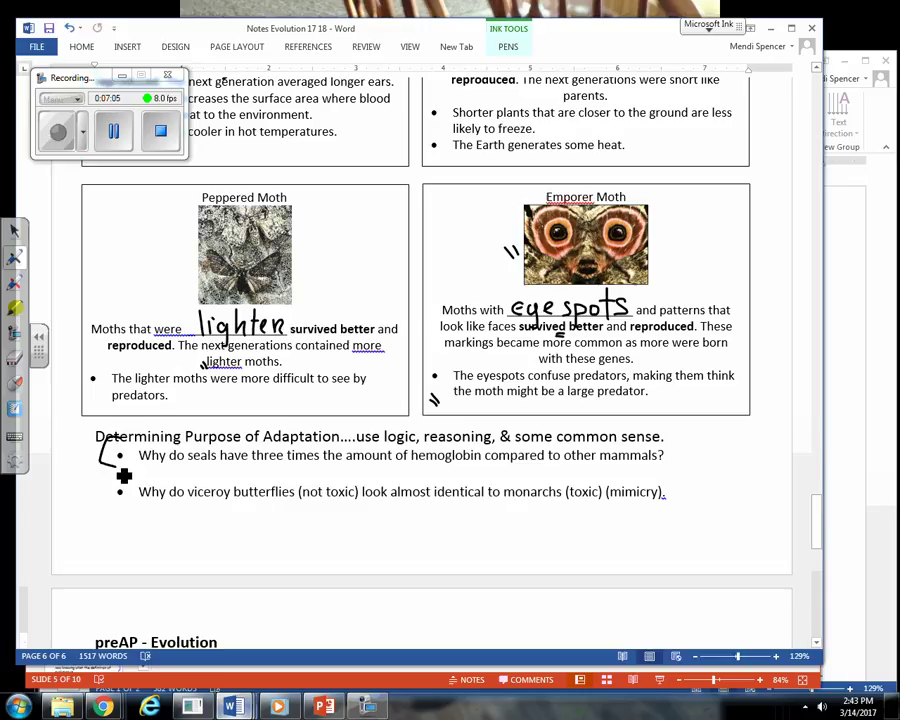
left_click_drag(434, 472, 450, 482)
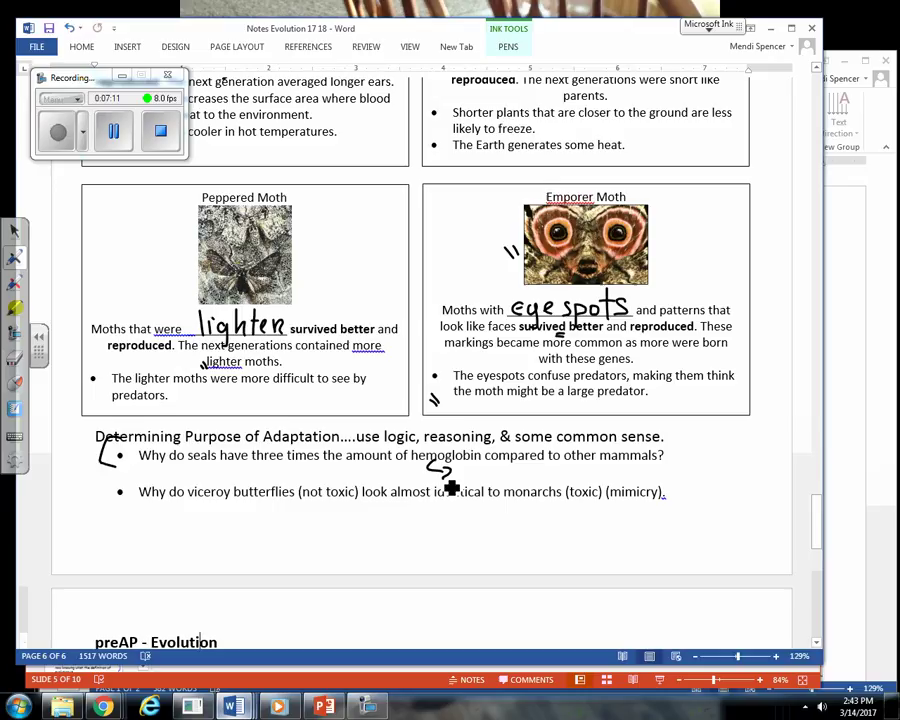
mouse_move(476, 464)
left_mouse_down()
mouse_move(476, 474)
mouse_move(476, 465)
left_mouse_up()
left_click_drag(480, 469, 489, 477)
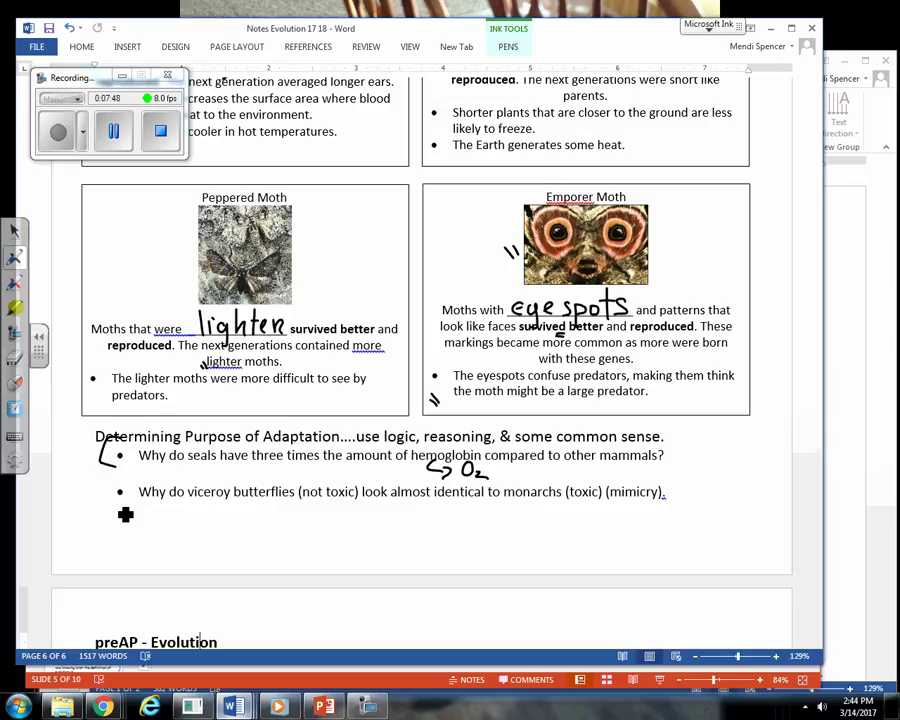
Step: Draw pen lines under 'viceroy butterflies' and then 'monarchs' in the mimicry question
mouse_move(190, 500)
left_mouse_down()
mouse_move(227, 511)
mouse_move(306, 503)
left_mouse_up()
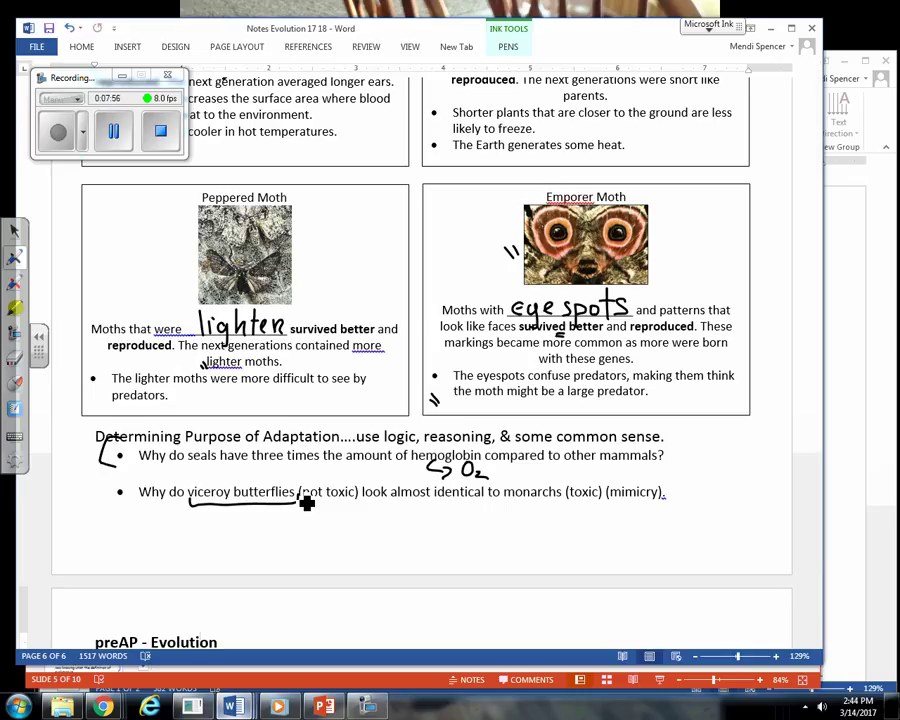
left_click_drag(504, 495, 566, 505)
Step: Leave ink mode and scroll to the Learning Target #1: Natural Selection & Adaptations table
key("Escape")
scroll(565, 500, "down", 15)
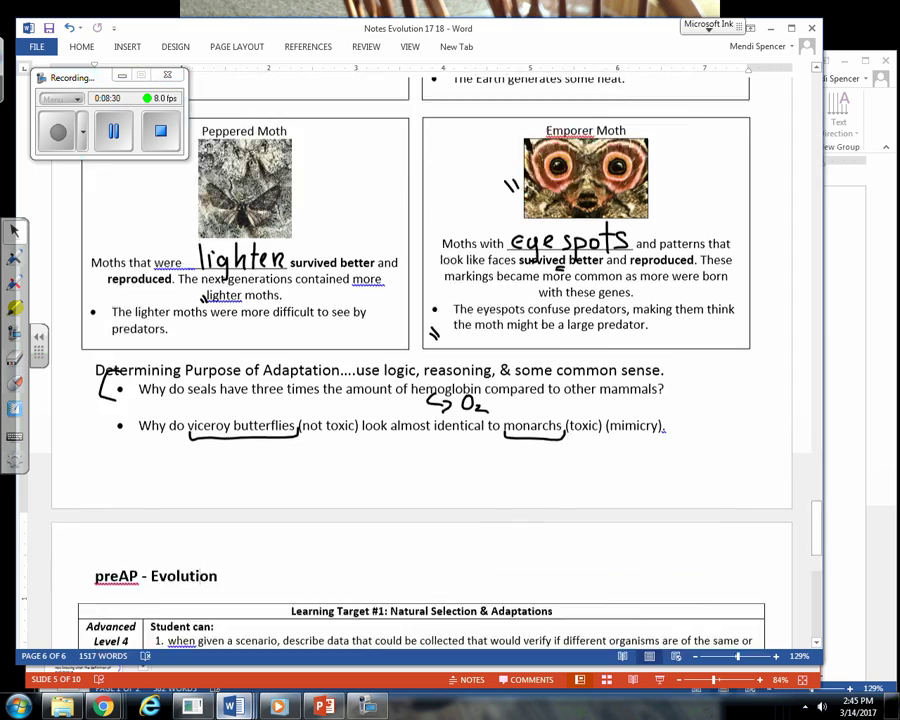
scroll(420, 360, "up", 15)
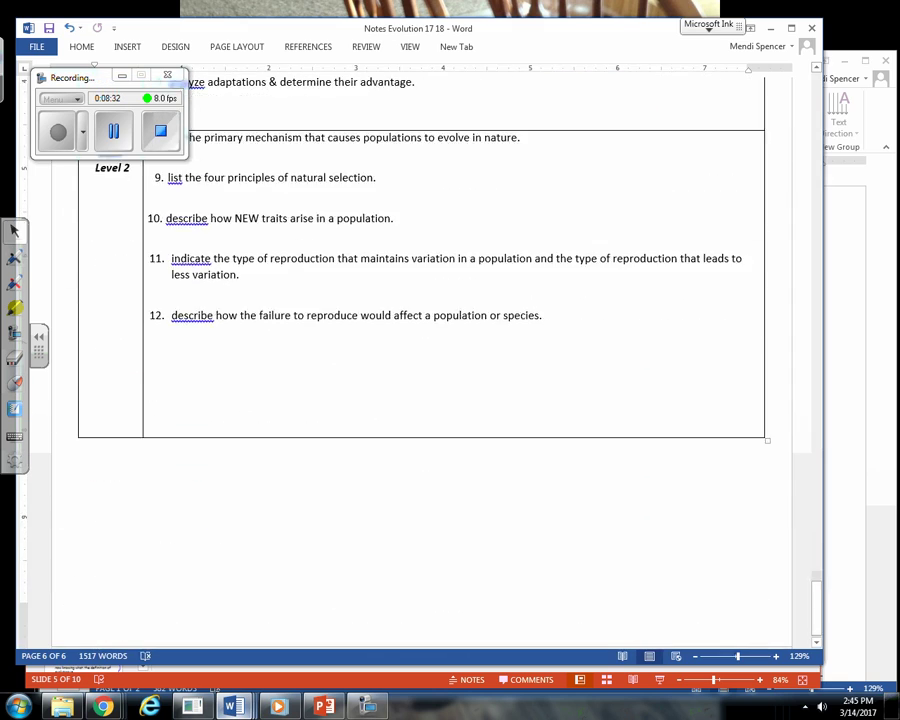
scroll(100, 457, "down", 5)
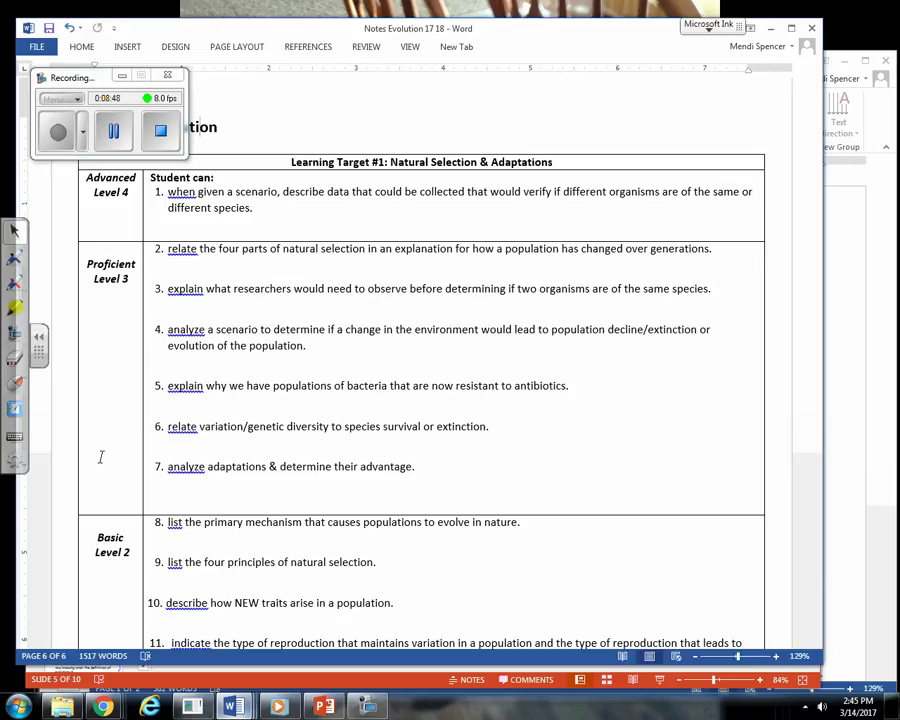
Step: Bring the Bacteria Lab worksheet to the front from the taskbar Word previews
left_click(57, 131)
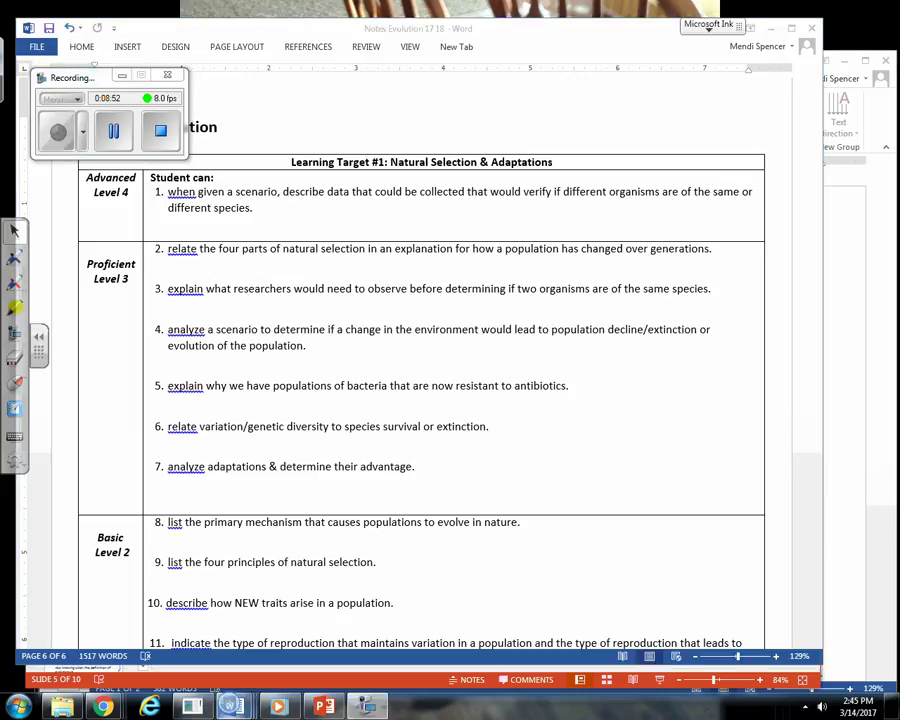
mouse_move(233, 706)
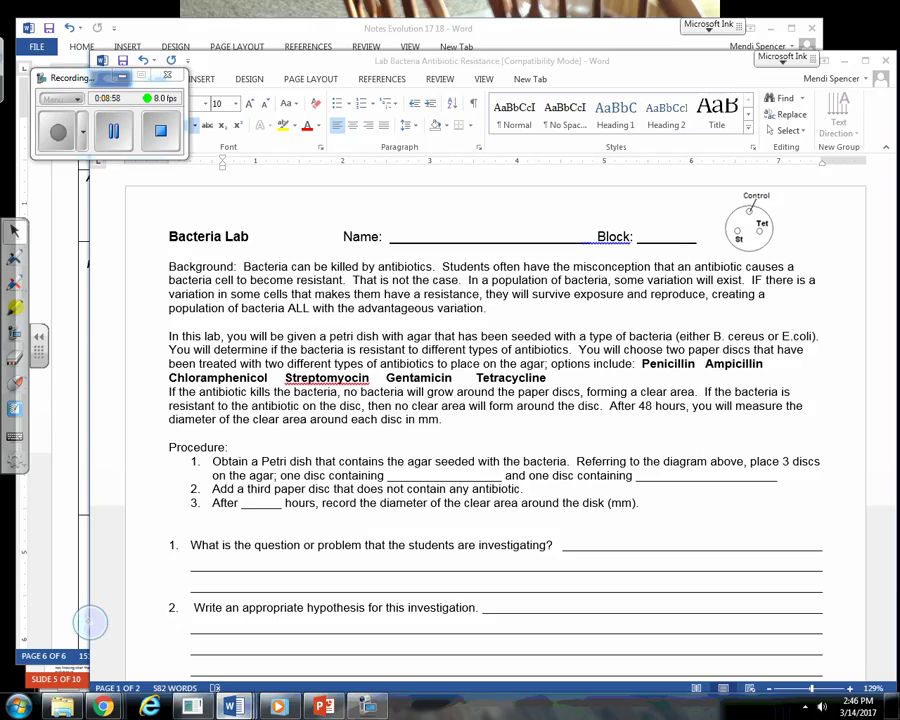
left_click(88, 621)
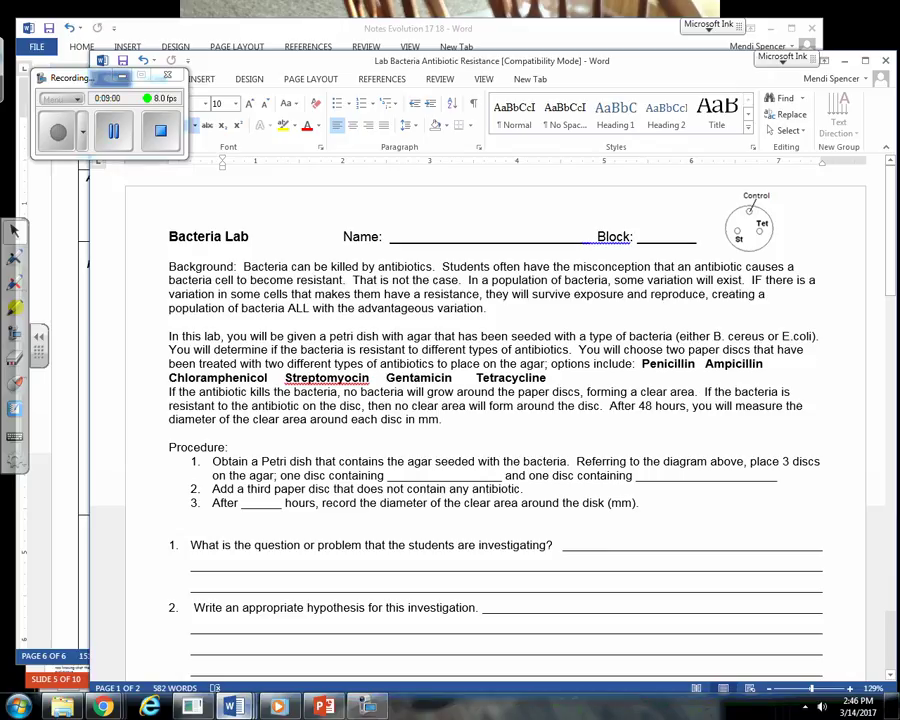
Step: Switch to the Survival of the Dodo 15 16 worksheet and scroll to its Adaptations table
left_click(233, 707)
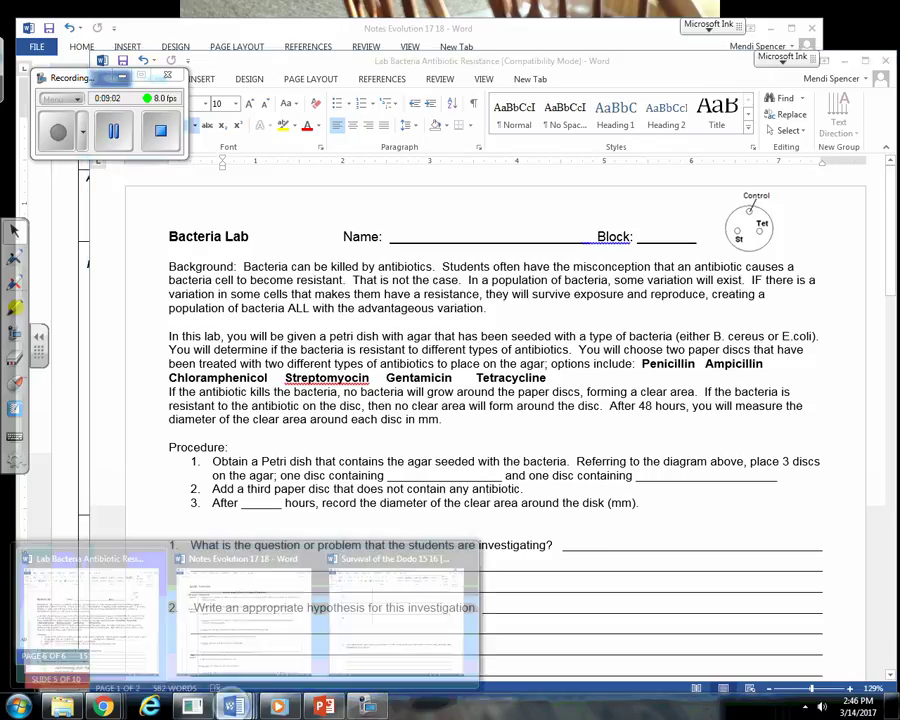
left_click(353, 637)
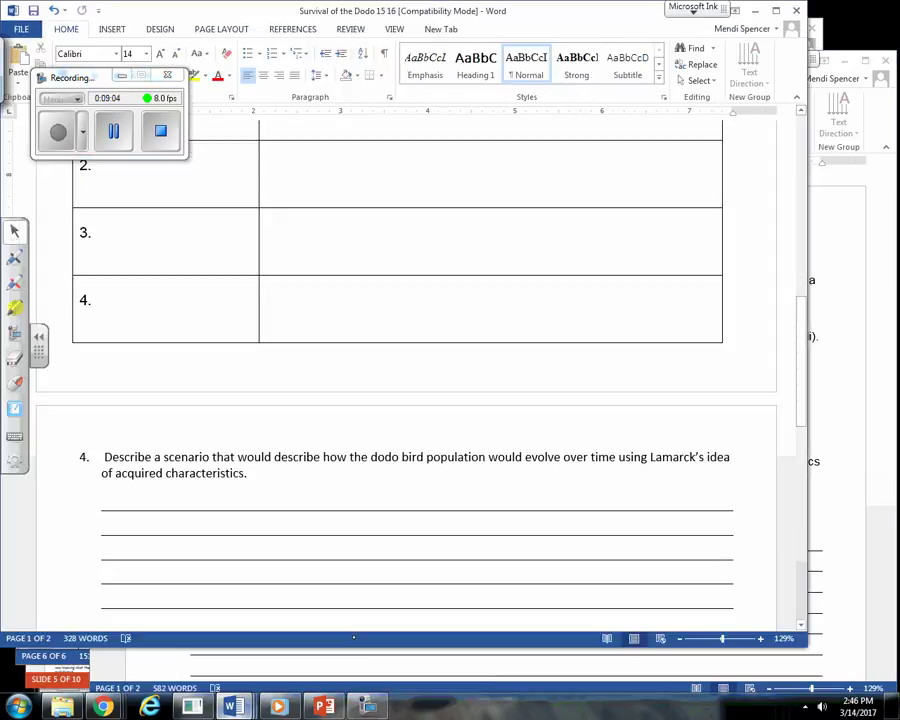
scroll(400, 380, "up", 5)
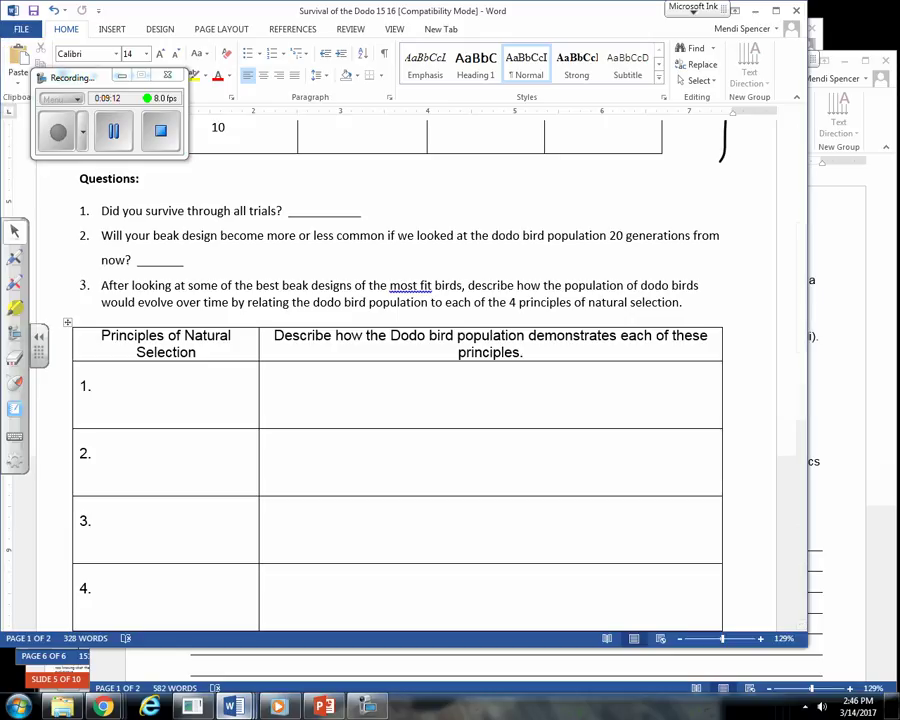
scroll(400, 380, "down", 3)
scroll(108, 467, "down", 7)
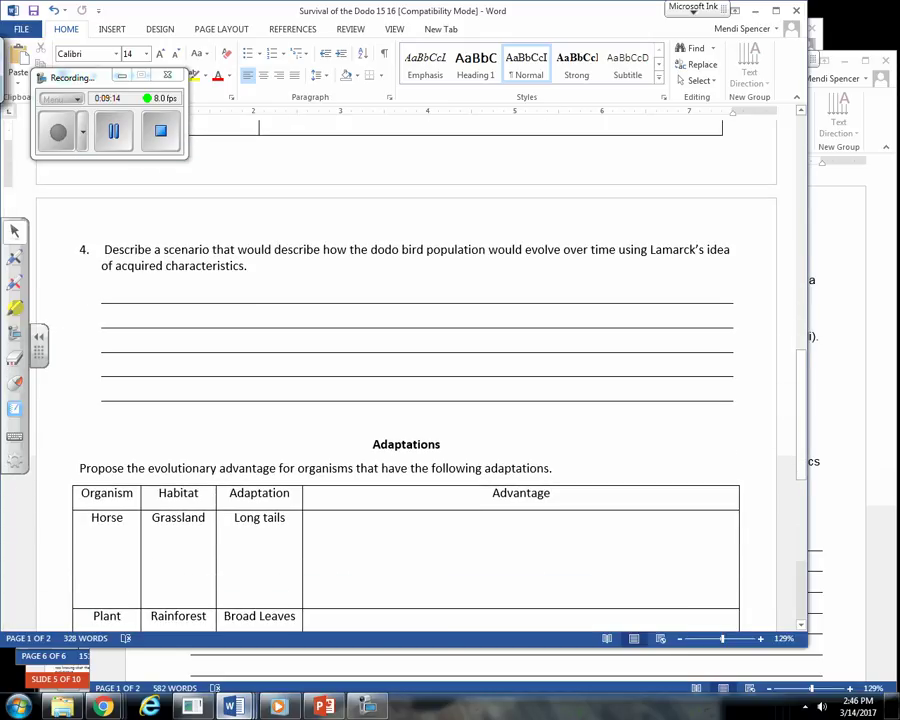
scroll(95, 428, "down", 2)
scroll(95, 428, "up", 1)
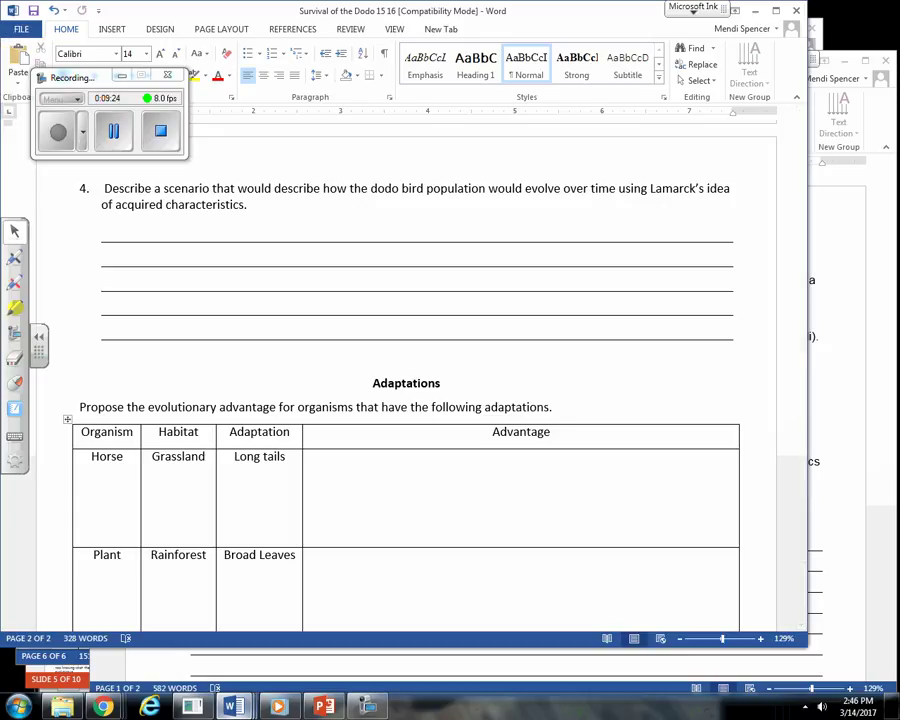
Step: With the pen, underline Long tails, Horse and Grassland in the Adaptations table
scroll(115, 392, "down", 5)
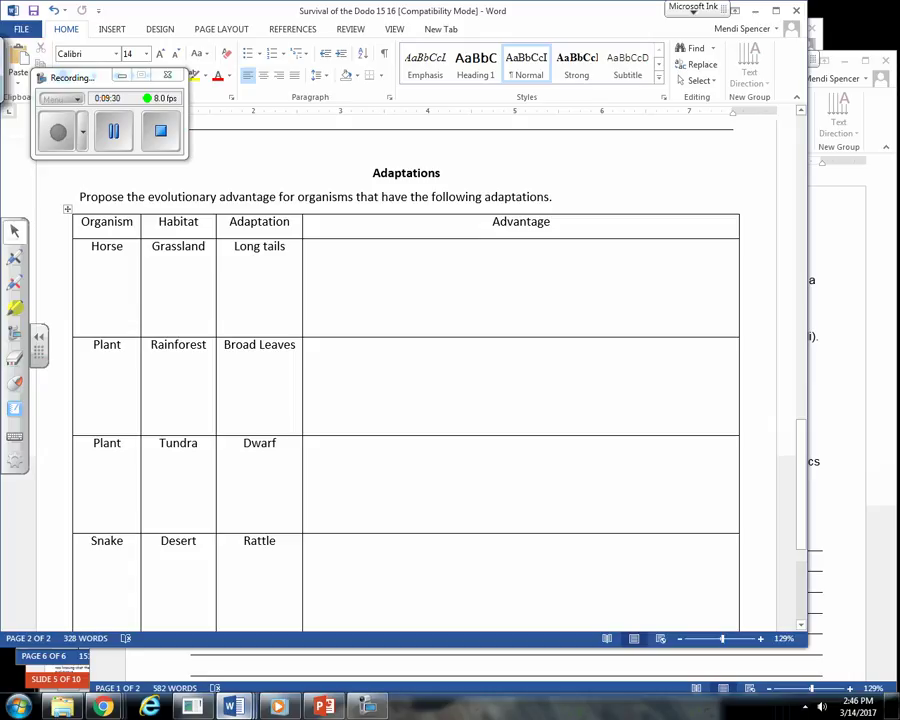
left_click(14, 258)
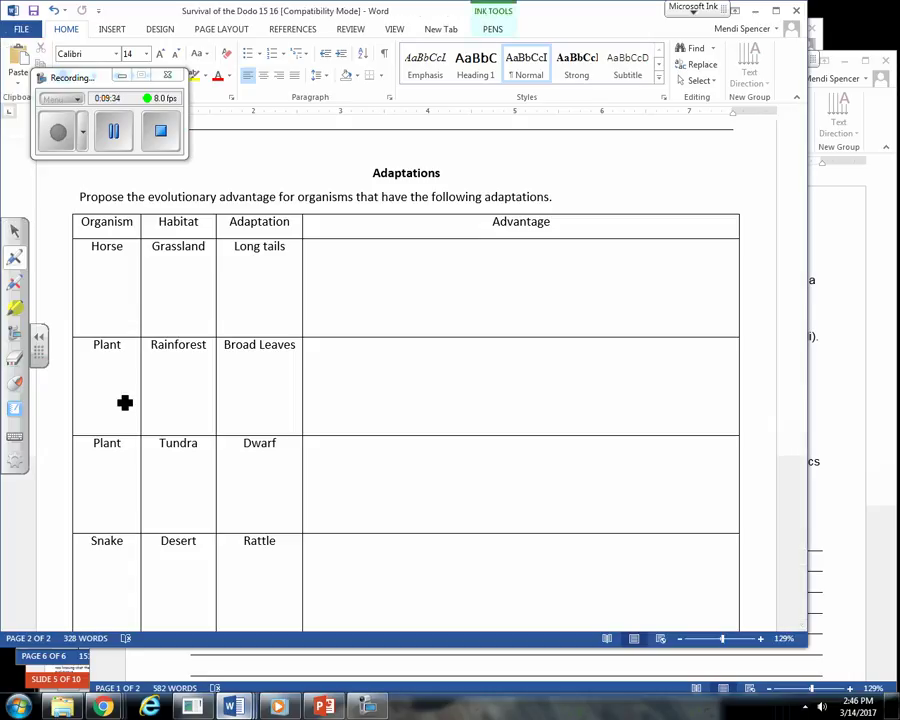
left_click_drag(231, 255, 246, 264)
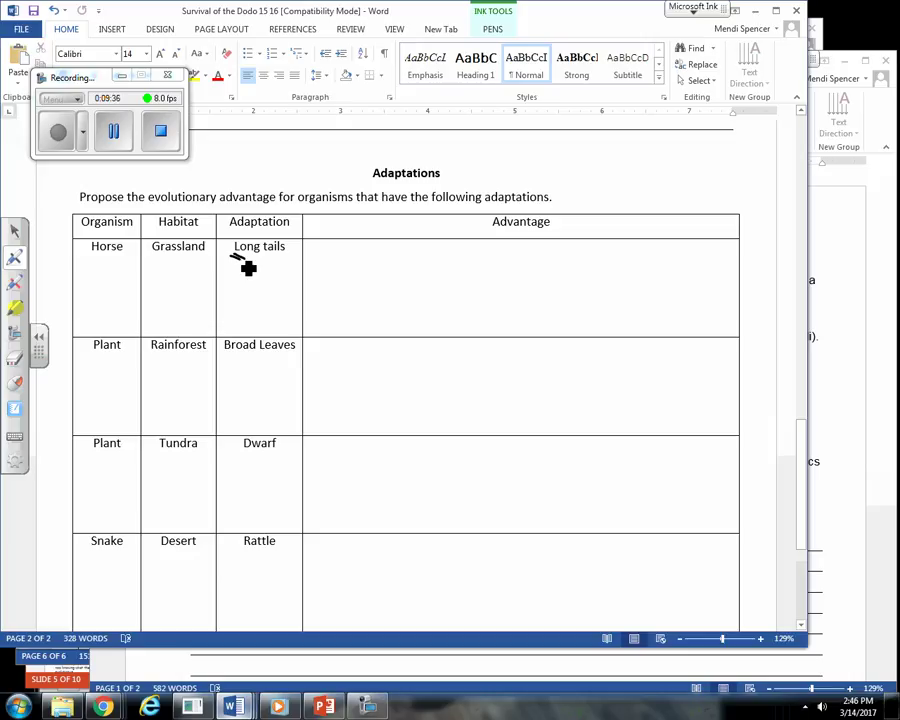
left_click_drag(106, 257, 114, 258)
left_click_drag(175, 257, 187, 265)
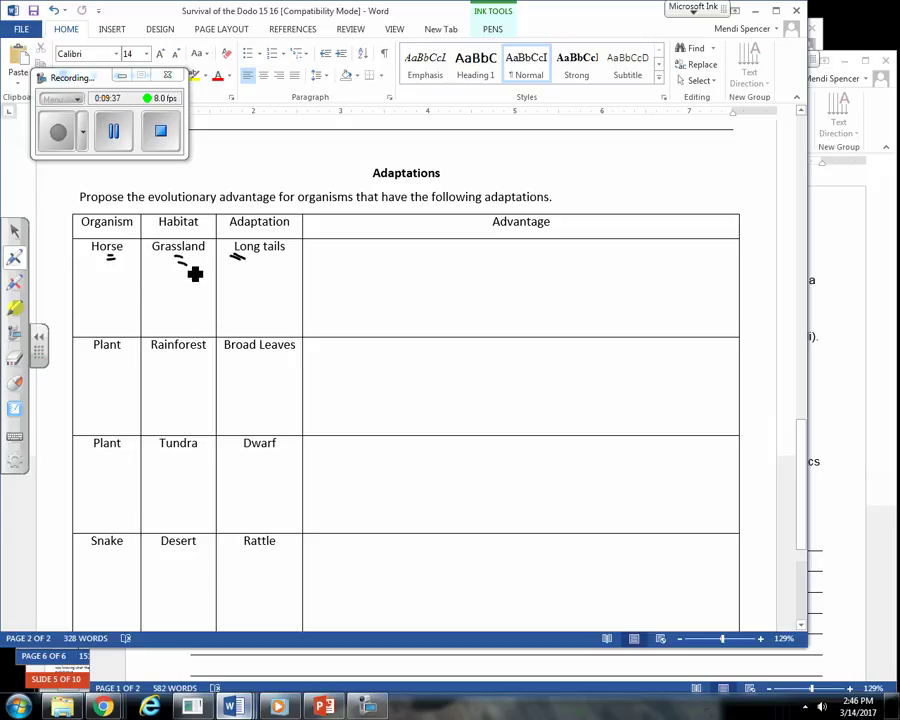